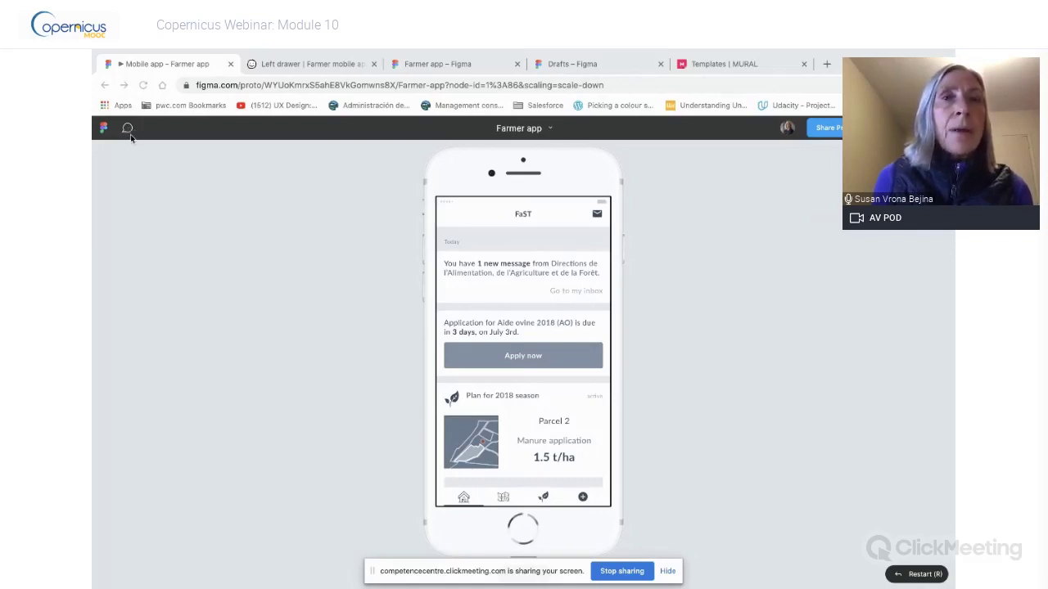
Uncheck Show Toolbar and Footer so the Farmer app prototype shows only the FaST home screen
{"action": "left_click", "coordinate": [128, 133]}
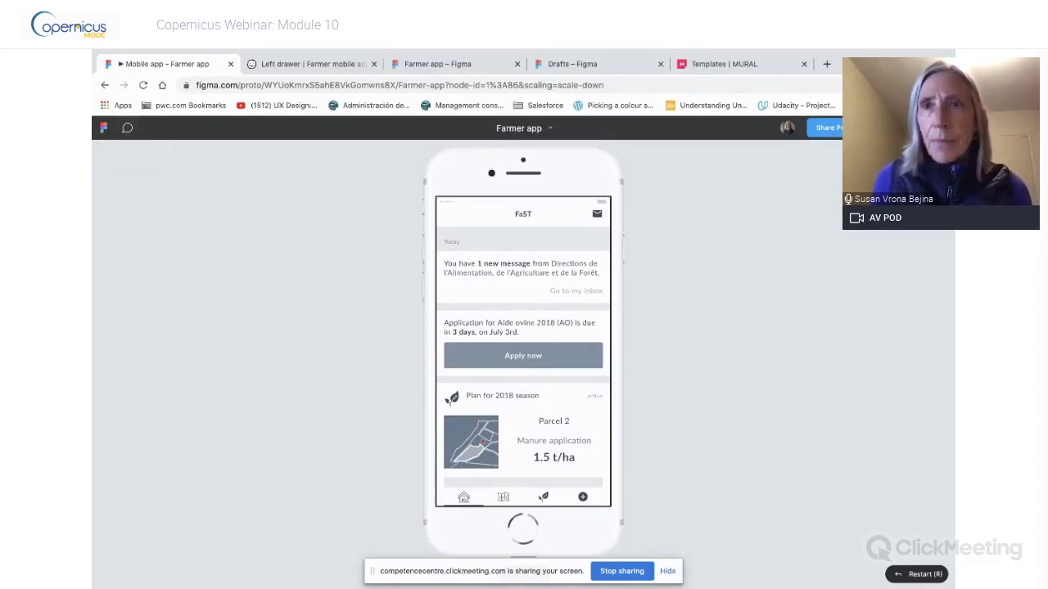
{"action": "left_click", "coordinate": [827, 127]}
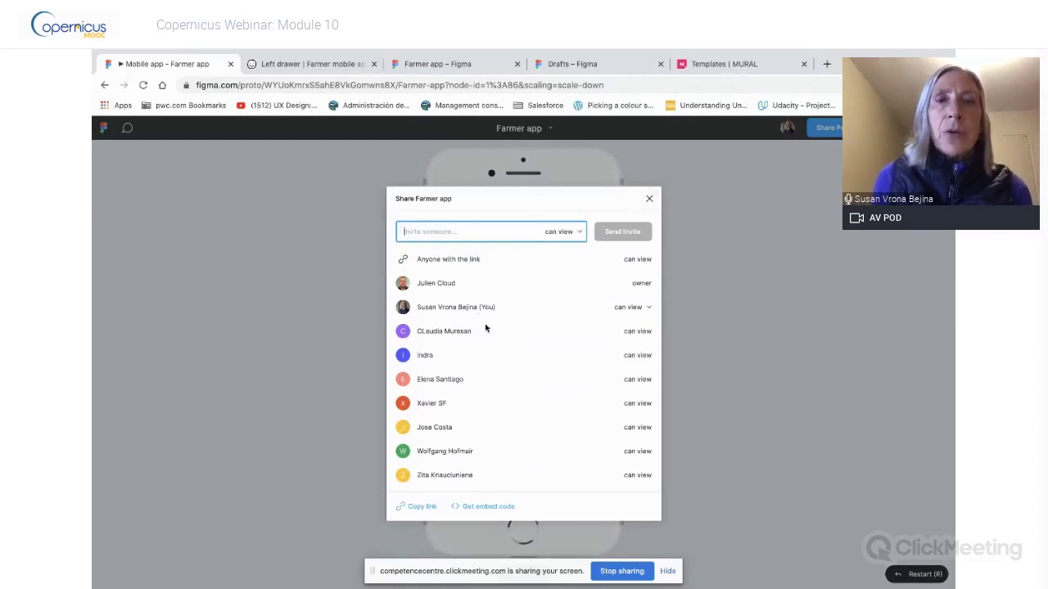
{"action": "left_click", "coordinate": [648, 199]}
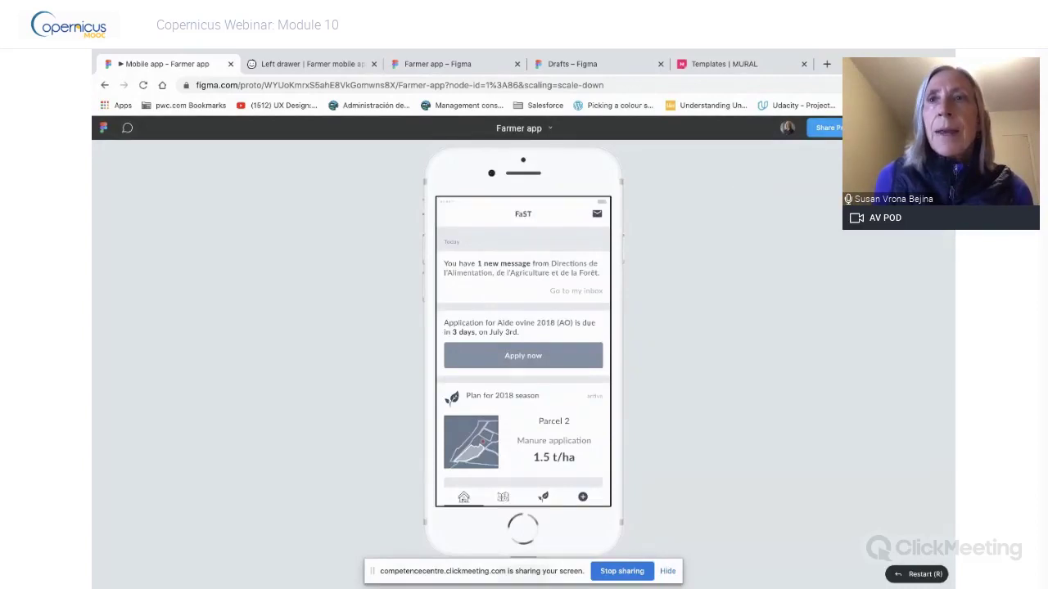
{"action": "left_click", "coordinate": [900, 127]}
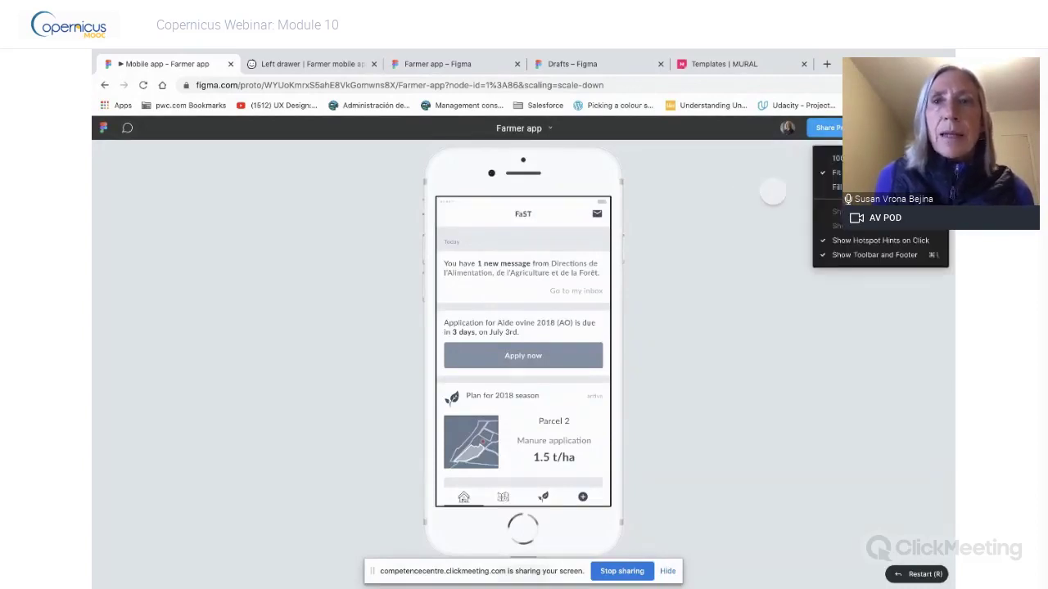
{"action": "left_click", "coordinate": [702, 186]}
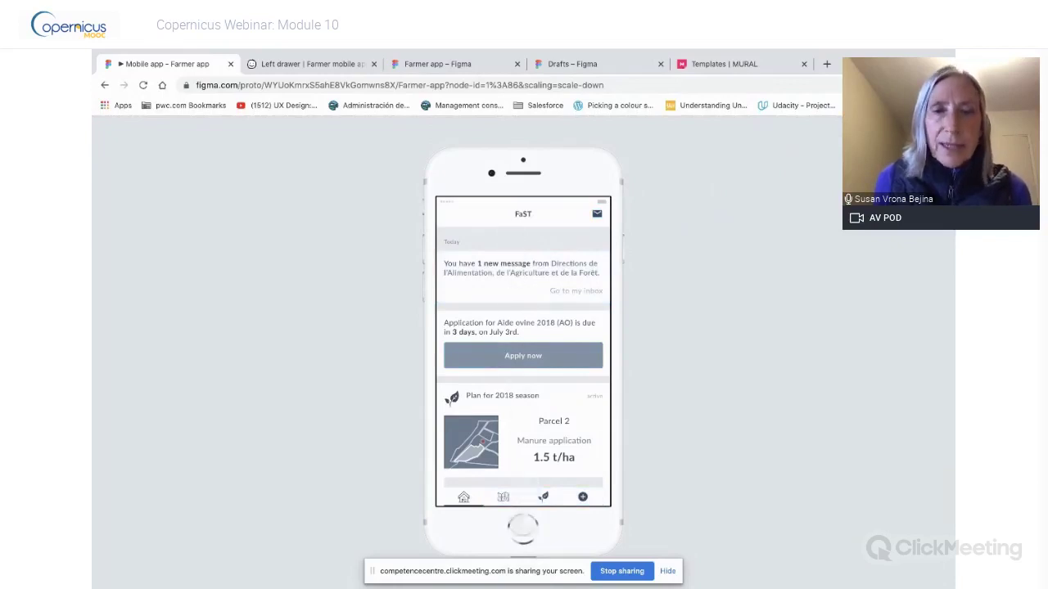
Scroll the FaST home feed and open the full Moisture index map screen
{"action": "left_click", "coordinate": [519, 309]}
{"action": "scroll", "coordinate": [518, 311], "scroll_direction": "down", "scroll_amount": 3}
{"action": "scroll", "coordinate": [514, 311], "scroll_direction": "down", "scroll_amount": 2}
{"action": "scroll", "coordinate": [514, 312], "scroll_direction": "up", "scroll_amount": 4}
{"action": "scroll", "coordinate": [515, 319], "scroll_direction": "down", "scroll_amount": 2}
{"action": "scroll", "coordinate": [516, 317], "scroll_direction": "down", "scroll_amount": 5}
{"action": "scroll", "coordinate": [516, 313], "scroll_direction": "down", "scroll_amount": 3}
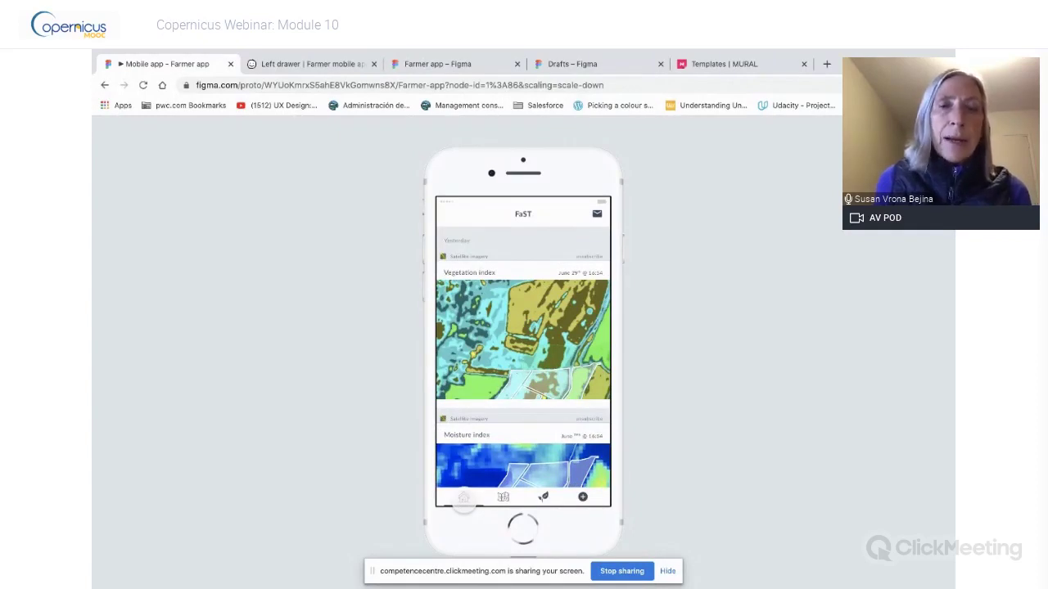
{"action": "left_click", "coordinate": [491, 462]}
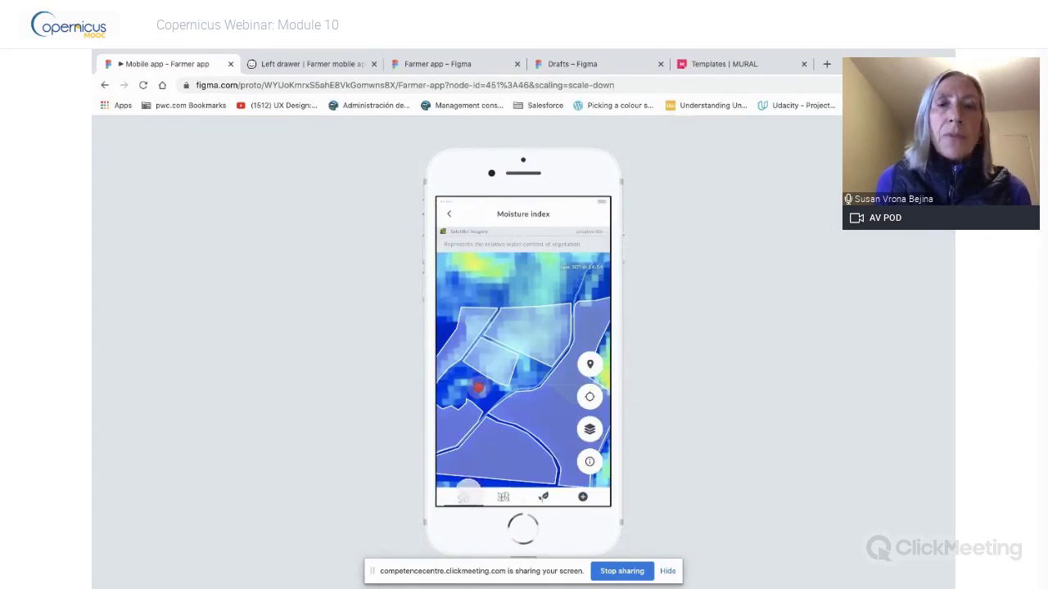
Return to the home feed and scroll down to the Vegetation and Moisture index cards
{"action": "left_click", "coordinate": [463, 498]}
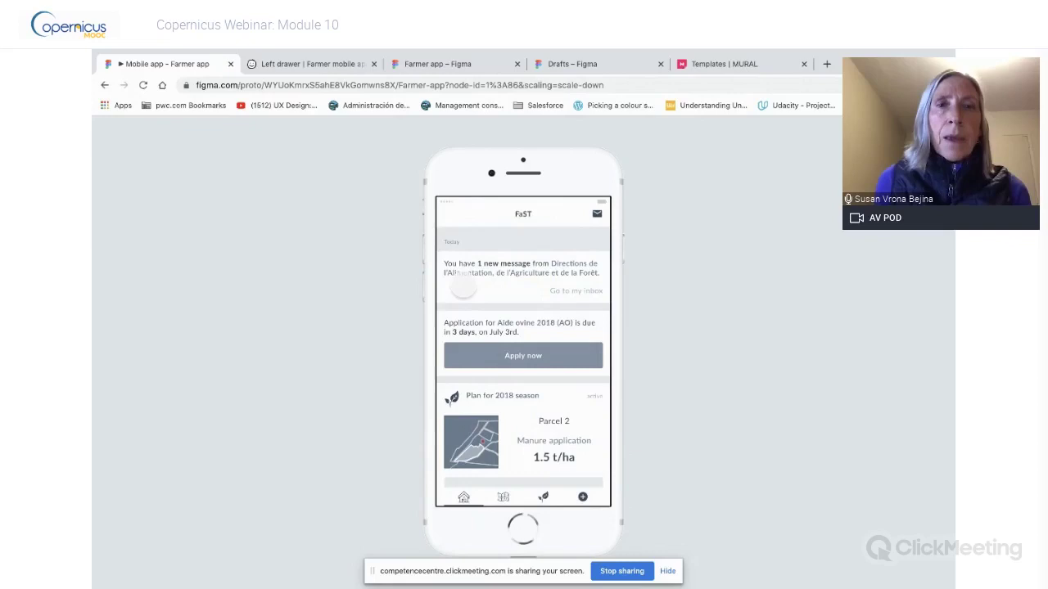
{"action": "scroll", "coordinate": [463, 287], "scroll_direction": "down", "scroll_amount": 4}
{"action": "scroll", "coordinate": [527, 338], "scroll_direction": "down", "scroll_amount": 1}
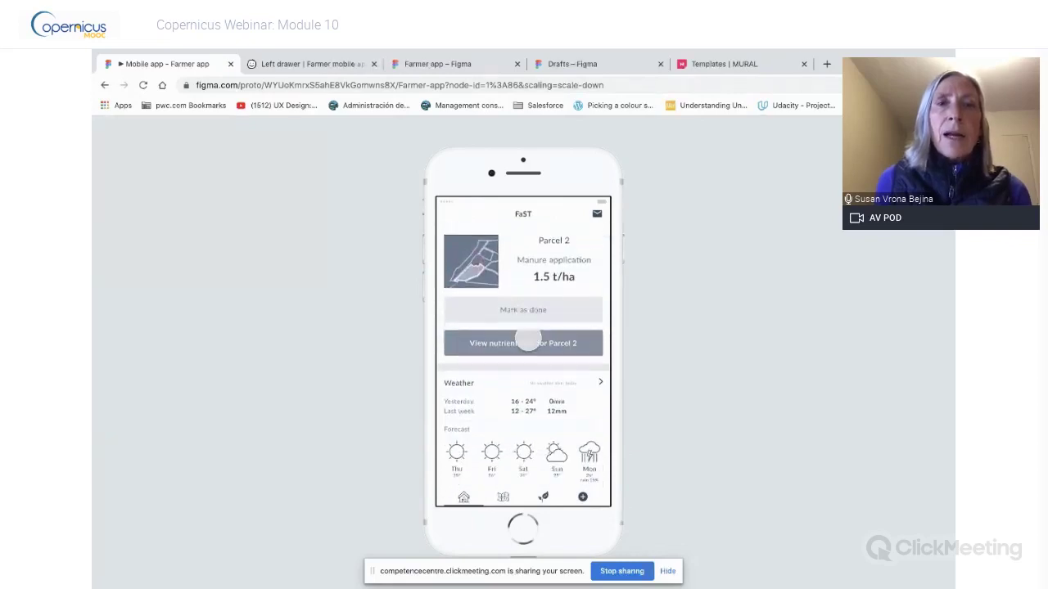
{"action": "scroll", "coordinate": [529, 332], "scroll_direction": "up", "scroll_amount": 1}
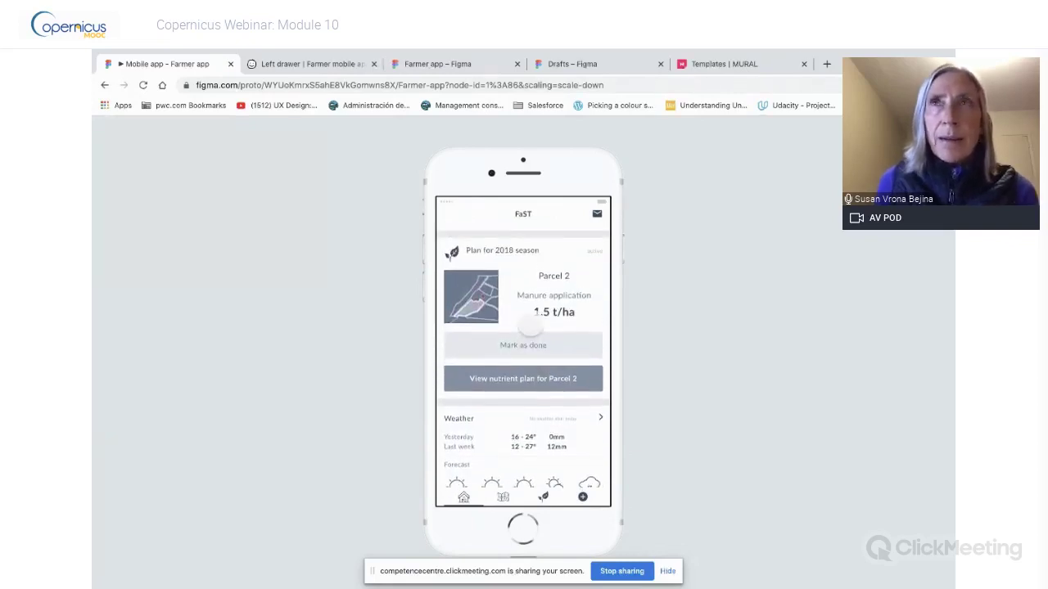
{"action": "scroll", "coordinate": [529, 325], "scroll_direction": "down", "scroll_amount": 4}
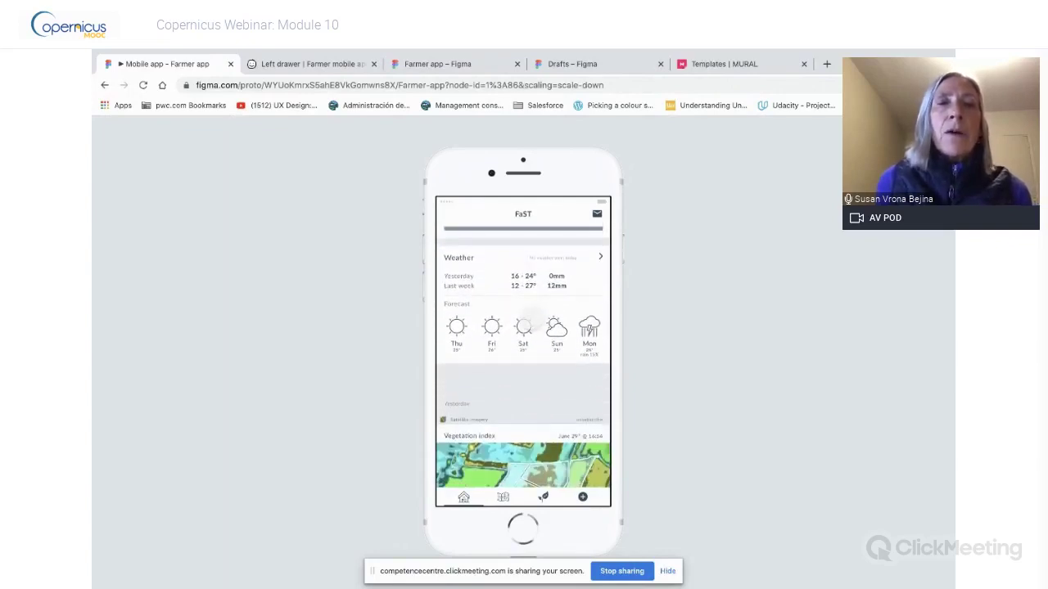
{"action": "scroll", "coordinate": [528, 328], "scroll_direction": "down", "scroll_amount": 1}
{"action": "scroll", "coordinate": [531, 321], "scroll_direction": "down", "scroll_amount": 2}
{"action": "scroll", "coordinate": [531, 320], "scroll_direction": "up", "scroll_amount": 3}
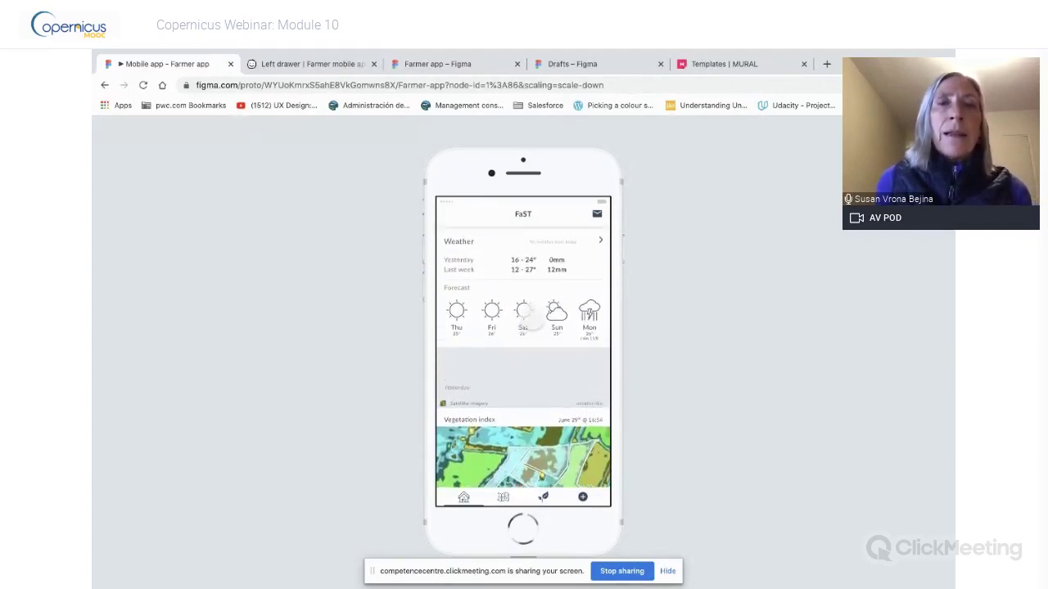
{"action": "scroll", "coordinate": [531, 316], "scroll_direction": "down", "scroll_amount": 3}
{"action": "scroll", "coordinate": [531, 316], "scroll_direction": "down", "scroll_amount": 3}
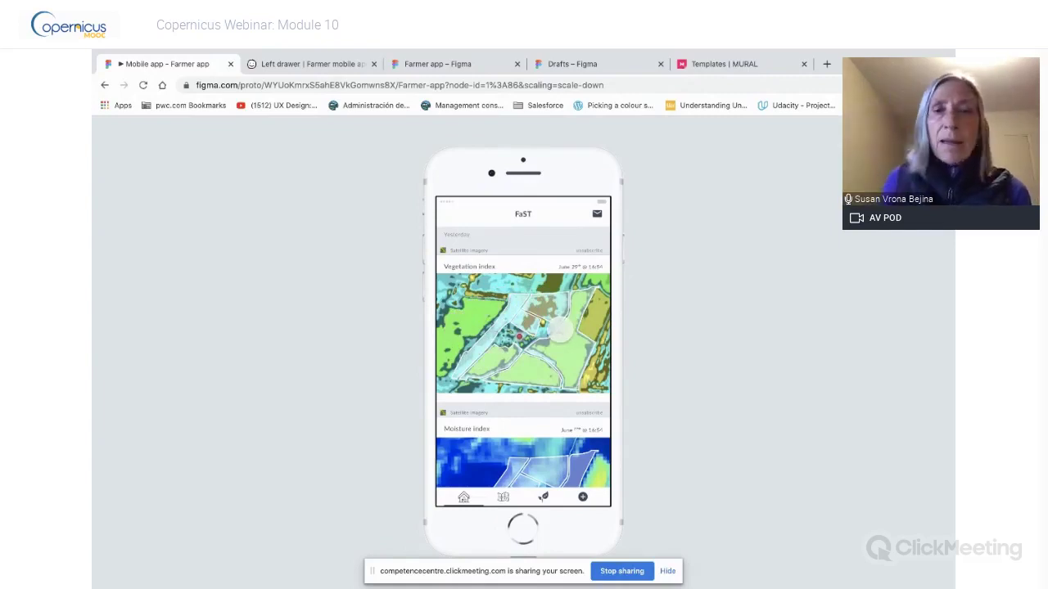
Switch to My farm and review its parcels, livestock counts of 10, 42 and 17, and buildings
{"action": "left_click", "coordinate": [503, 497]}
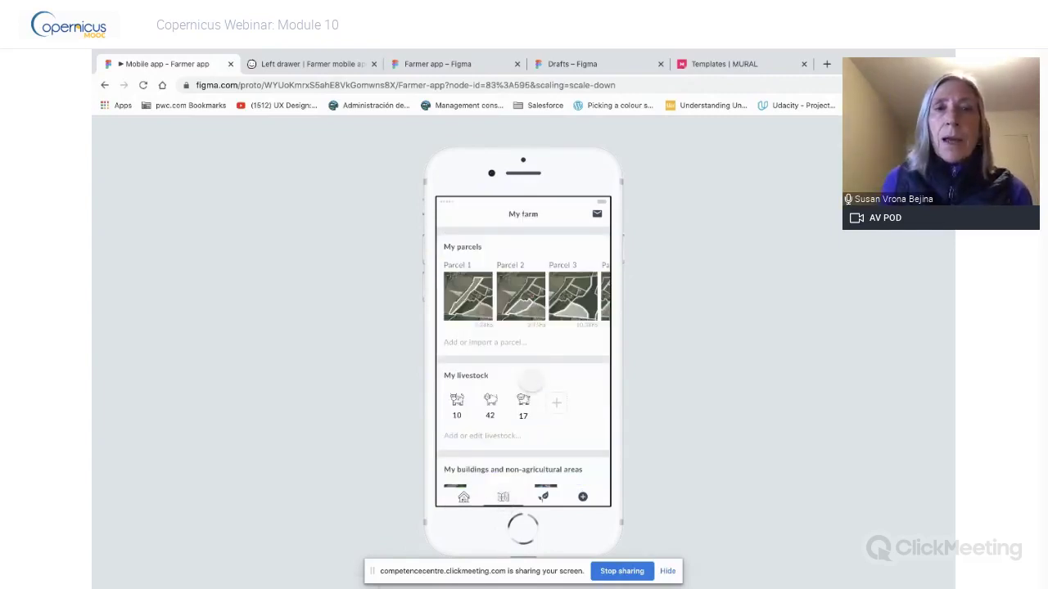
{"action": "scroll", "coordinate": [550, 396], "scroll_direction": "down", "scroll_amount": 3}
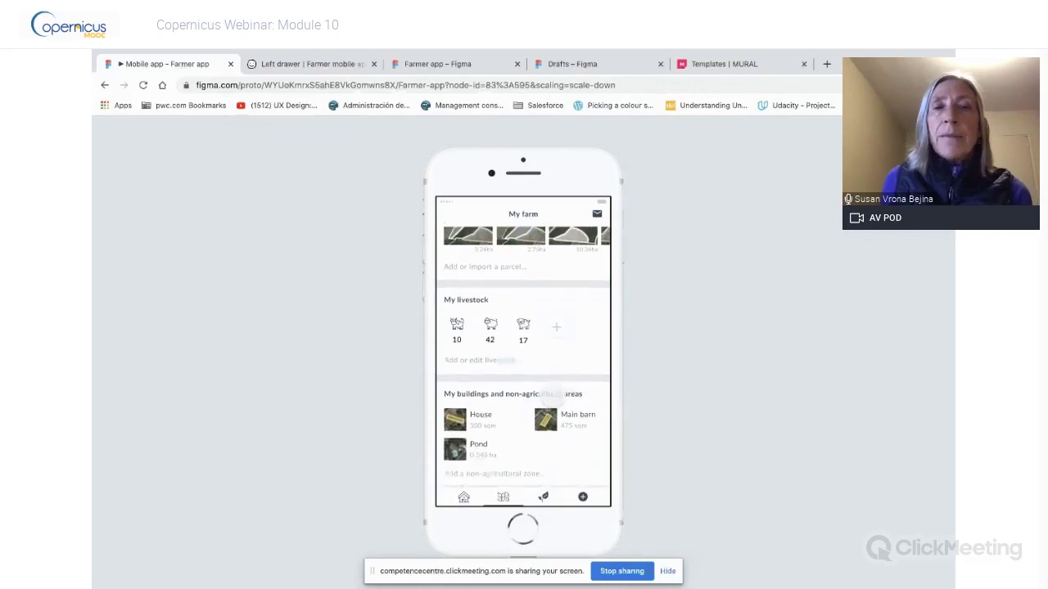
{"action": "scroll", "coordinate": [553, 397], "scroll_direction": "up", "scroll_amount": 3}
{"action": "scroll", "coordinate": [550, 389], "scroll_direction": "down", "scroll_amount": 3}
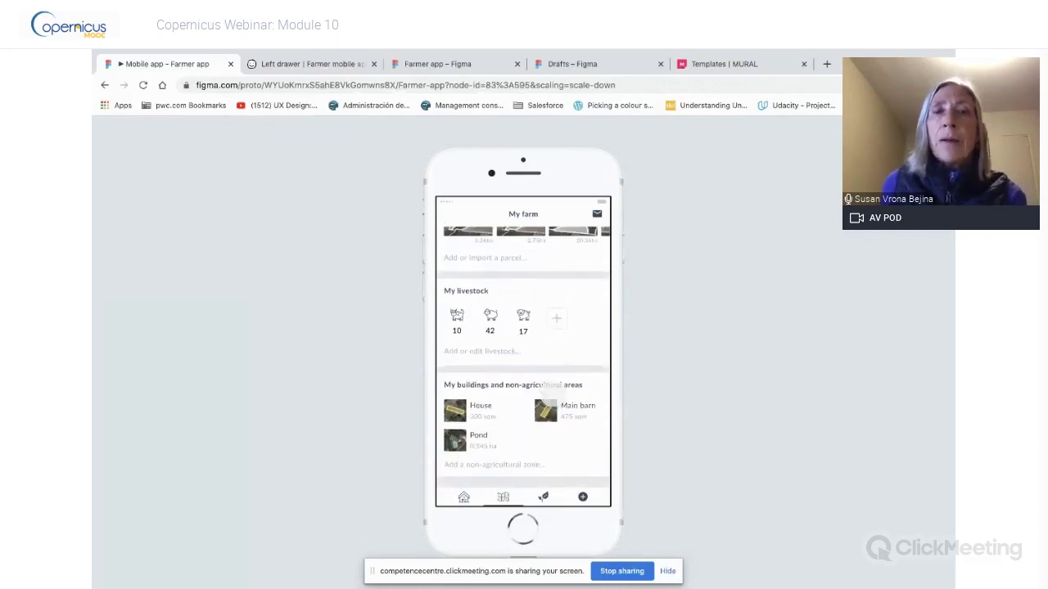
{"action": "scroll", "coordinate": [546, 403], "scroll_direction": "up", "scroll_amount": 3}
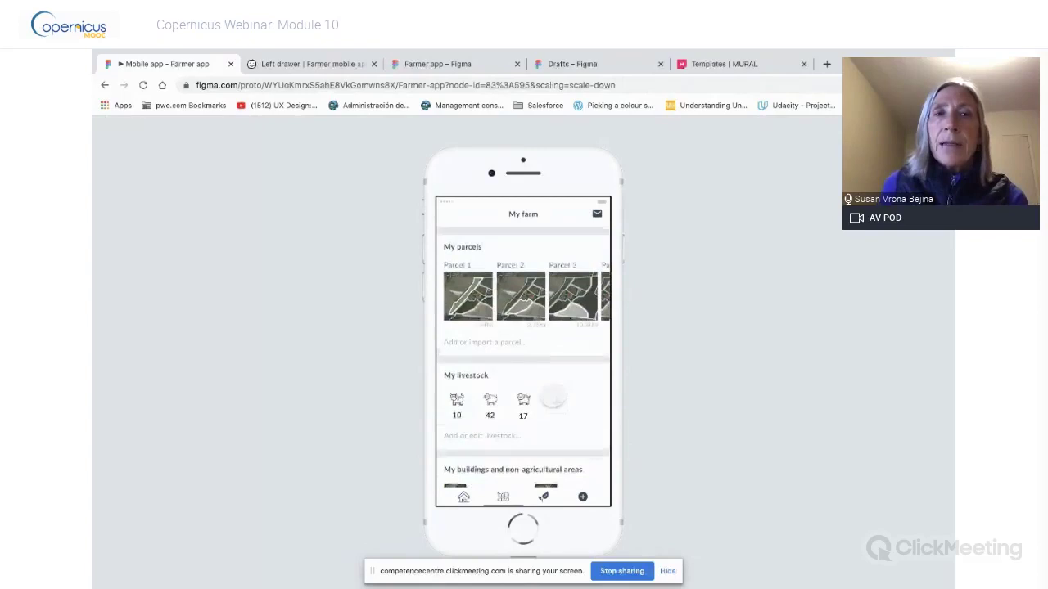
{"action": "scroll", "coordinate": [551, 306], "scroll_direction": "down", "scroll_amount": 3}
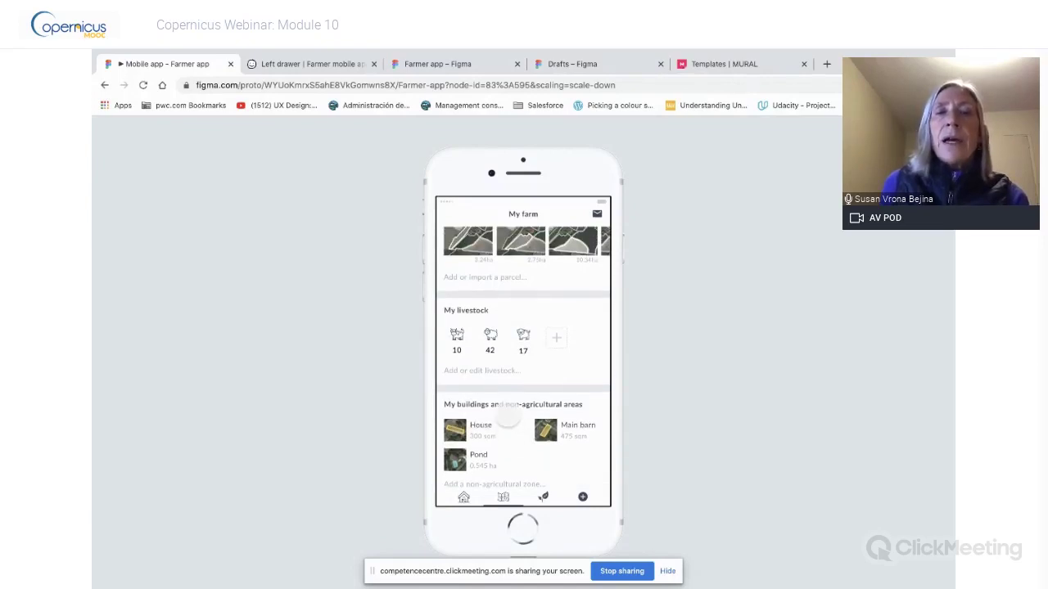
{"action": "scroll", "coordinate": [508, 416], "scroll_direction": "up", "scroll_amount": 3}
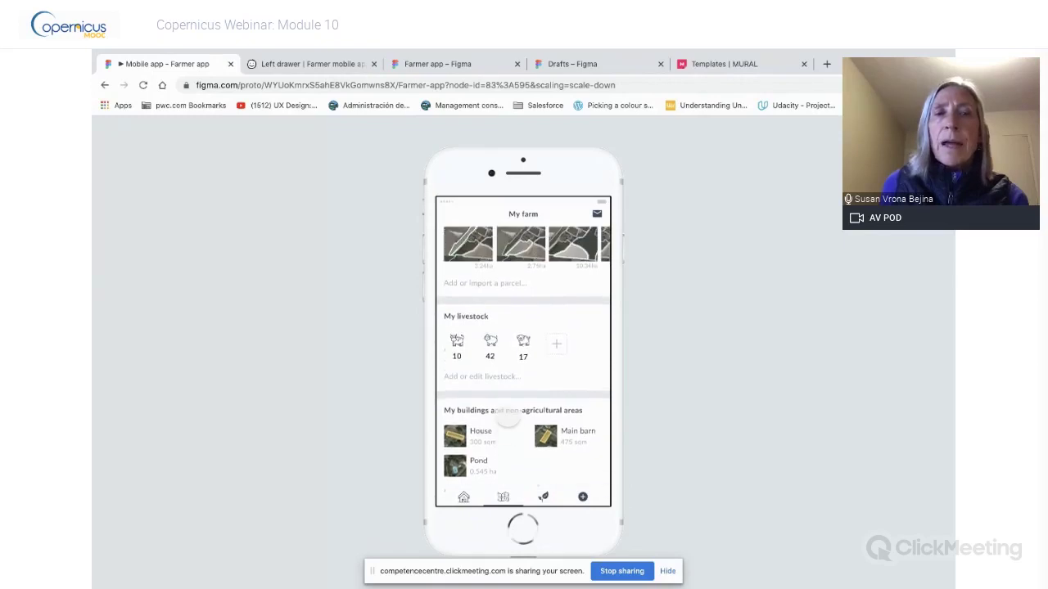
{"action": "scroll", "coordinate": [507, 416], "scroll_direction": "down", "scroll_amount": 2}
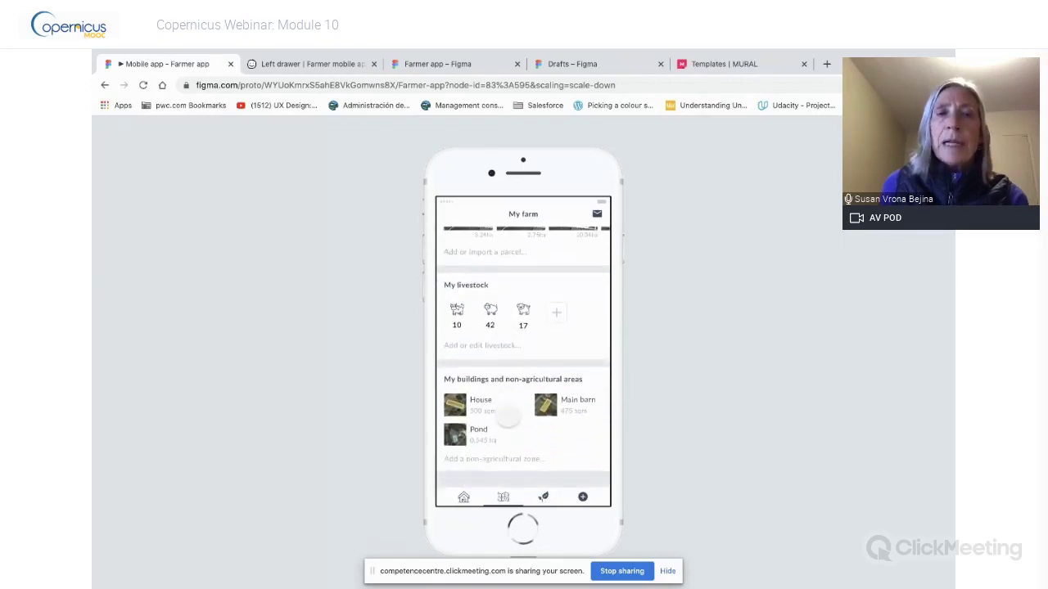
{"action": "scroll", "coordinate": [507, 418], "scroll_direction": "up", "scroll_amount": 1}
{"action": "scroll", "coordinate": [508, 416], "scroll_direction": "up", "scroll_amount": 2}
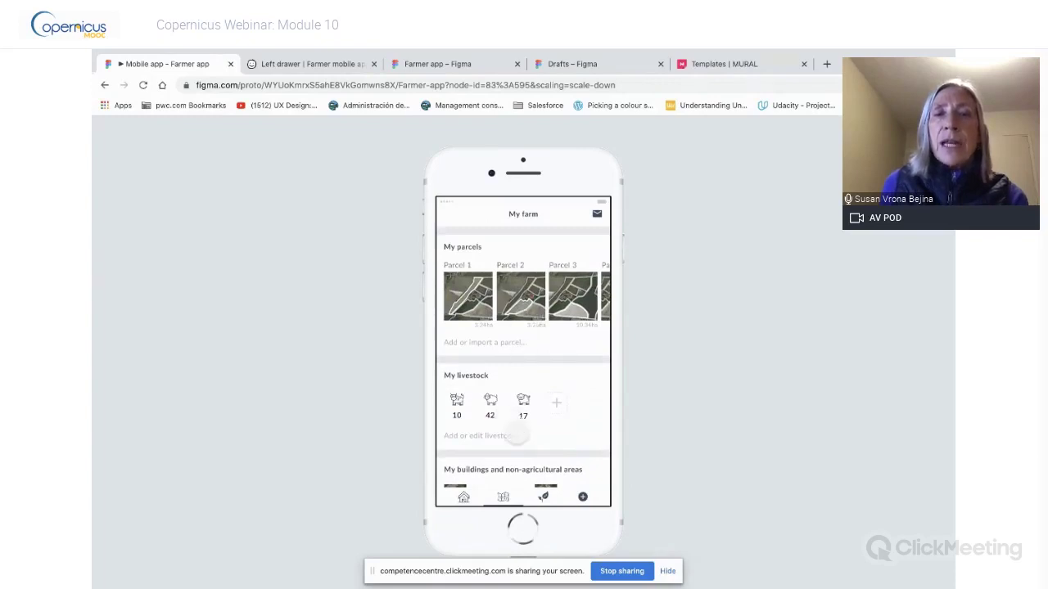
{"action": "scroll", "coordinate": [515, 425], "scroll_direction": "down", "scroll_amount": 2}
{"action": "scroll", "coordinate": [515, 433], "scroll_direction": "up", "scroll_amount": 2}
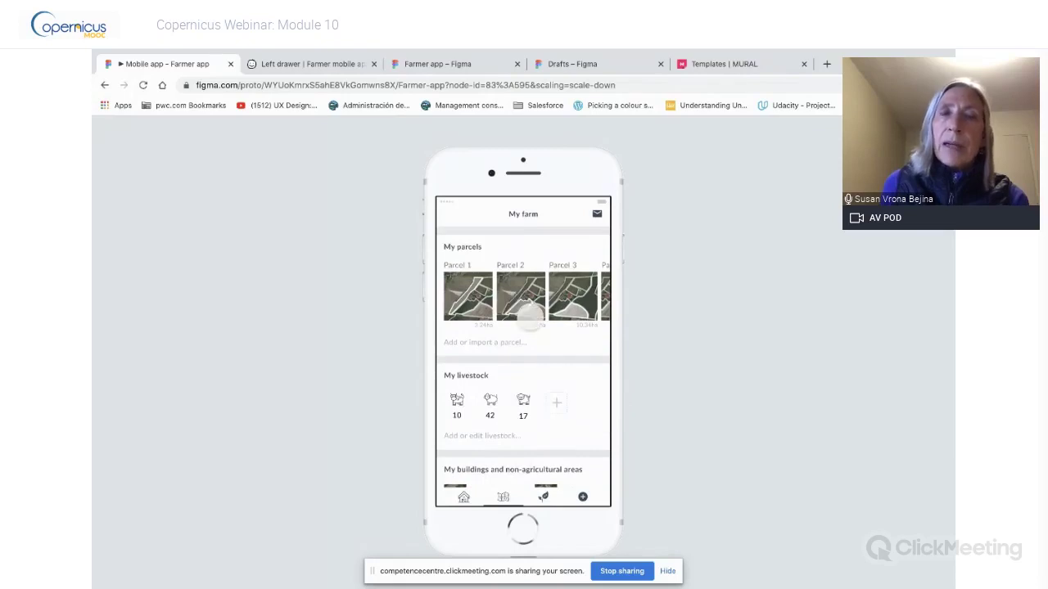
{"action": "scroll", "coordinate": [516, 307], "scroll_direction": "down", "scroll_amount": 2}
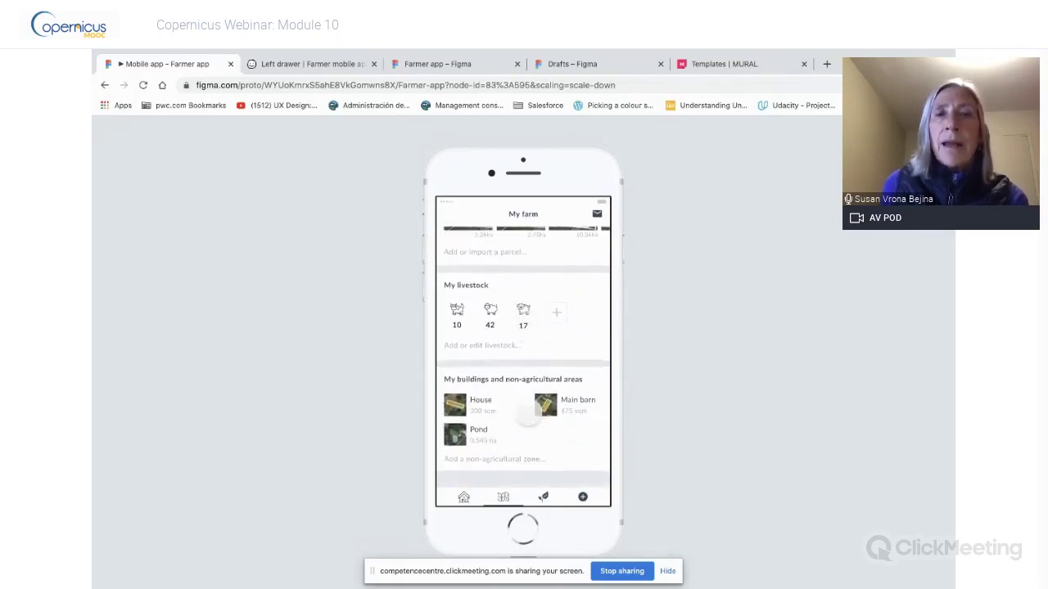
{"action": "scroll", "coordinate": [531, 428], "scroll_direction": "up", "scroll_amount": 1}
{"action": "scroll", "coordinate": [531, 428], "scroll_direction": "down", "scroll_amount": 1}
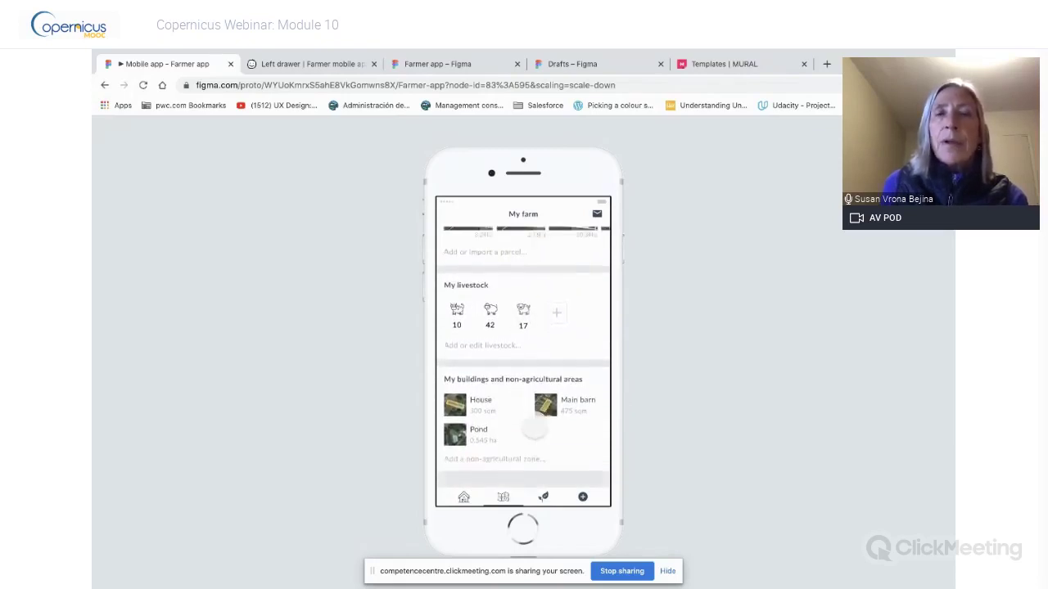
{"action": "scroll", "coordinate": [533, 428], "scroll_direction": "up", "scroll_amount": 2}
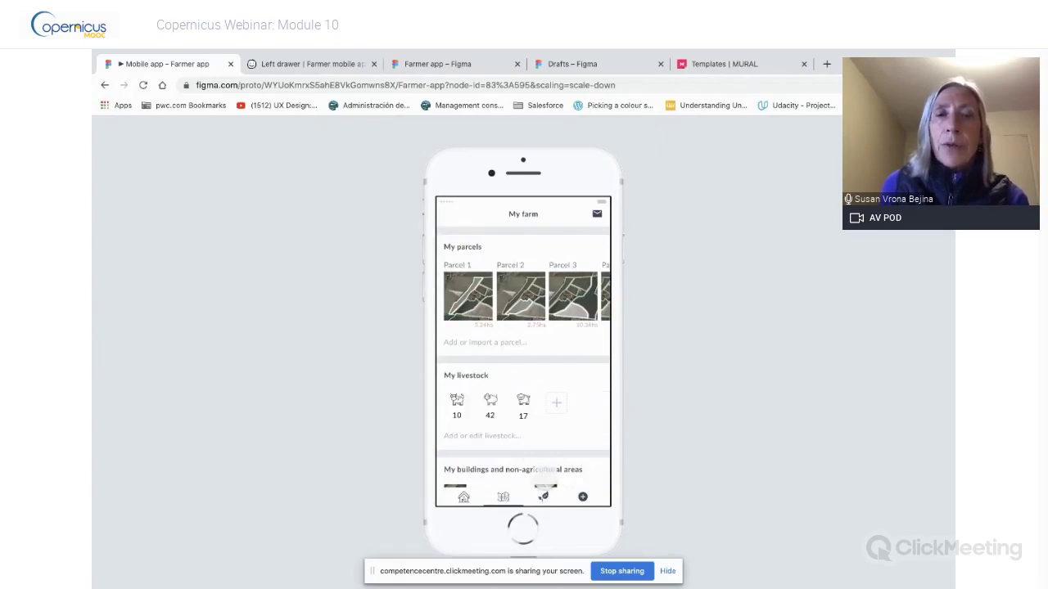
From My Nutrient Plans, start a new plan computed step by step
{"action": "left_click", "coordinate": [542, 495]}
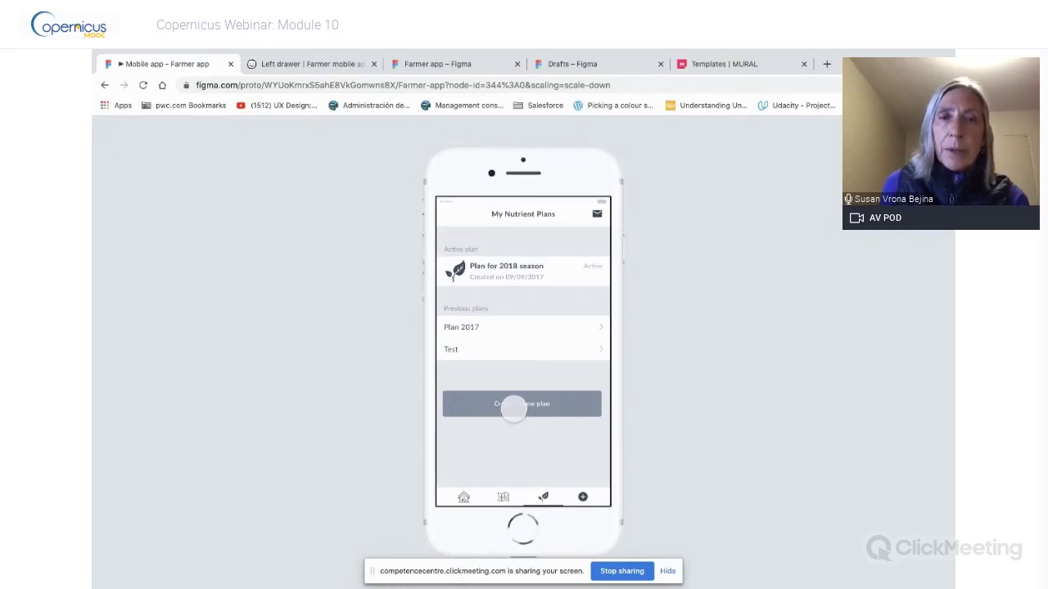
{"action": "left_click", "coordinate": [514, 408]}
{"action": "scroll", "coordinate": [501, 401], "scroll_direction": "down", "scroll_amount": 2}
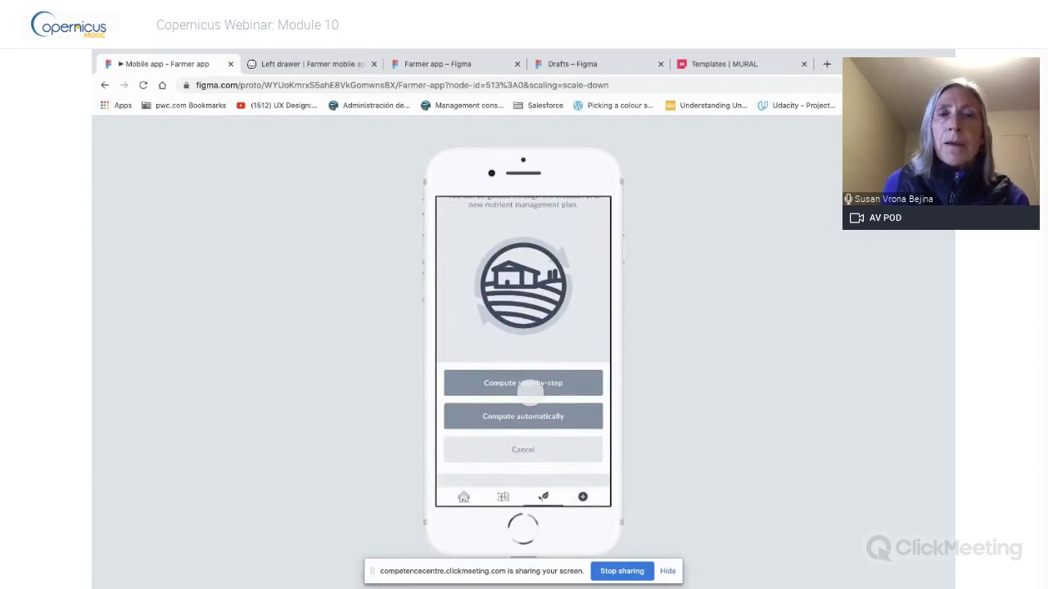
{"action": "left_click", "coordinate": [523, 383]}
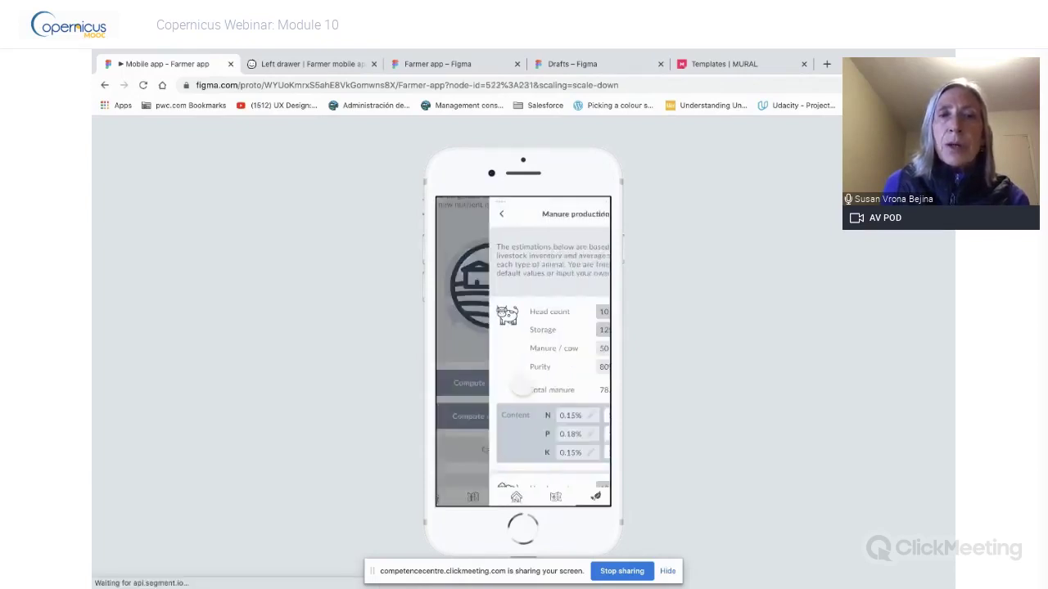
Review the first wizard screen and advance to the manure import/export step
{"action": "scroll", "coordinate": [536, 409], "scroll_direction": "down", "scroll_amount": 1}
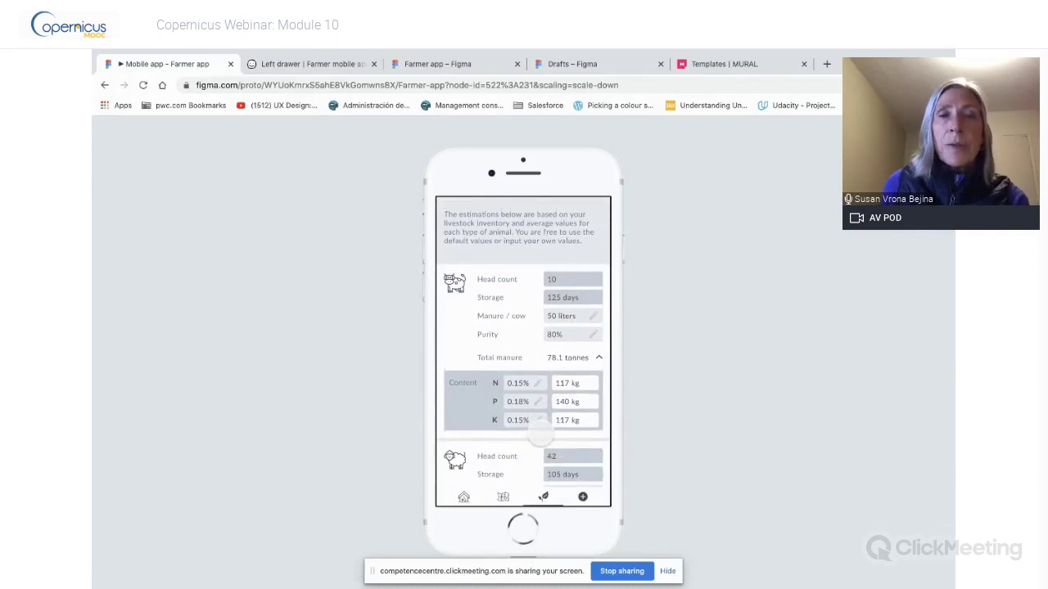
{"action": "scroll", "coordinate": [540, 438], "scroll_direction": "down", "scroll_amount": 3}
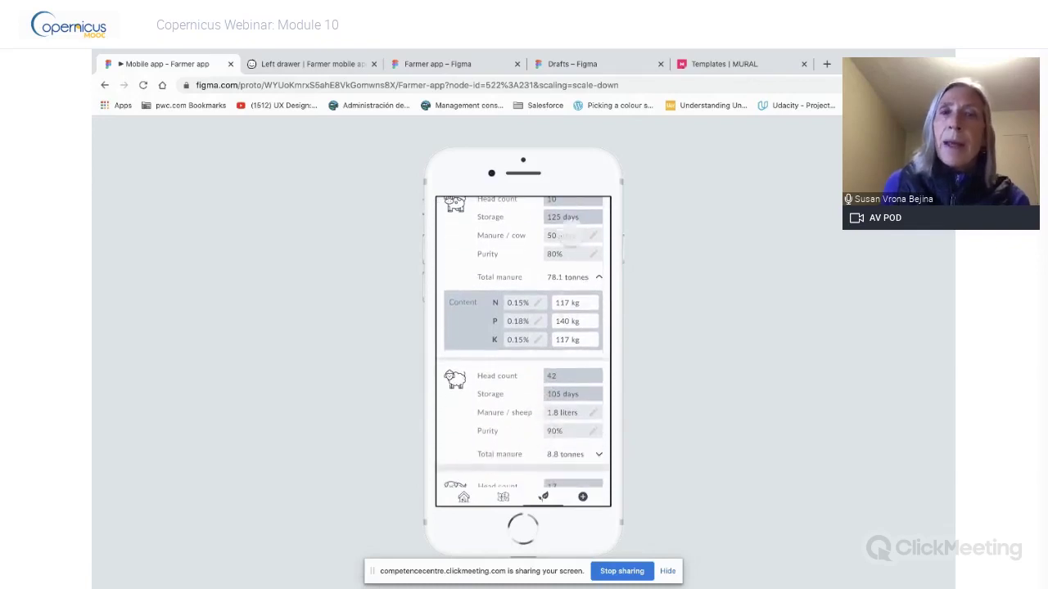
{"action": "scroll", "coordinate": [532, 277], "scroll_direction": "down", "scroll_amount": 2}
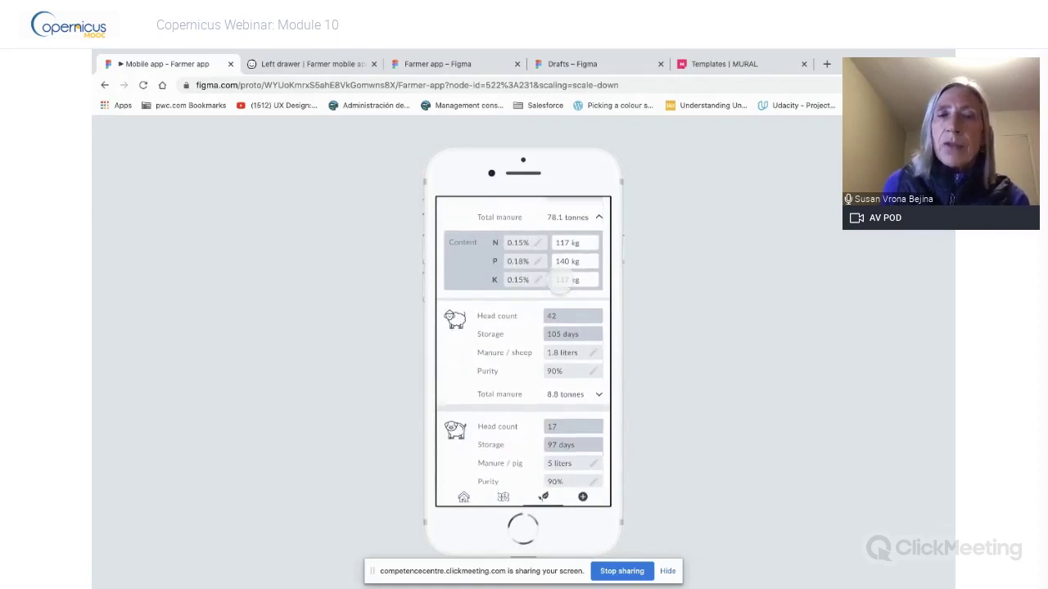
{"action": "scroll", "coordinate": [563, 270], "scroll_direction": "down", "scroll_amount": 2}
{"action": "scroll", "coordinate": [559, 279], "scroll_direction": "up", "scroll_amount": 6}
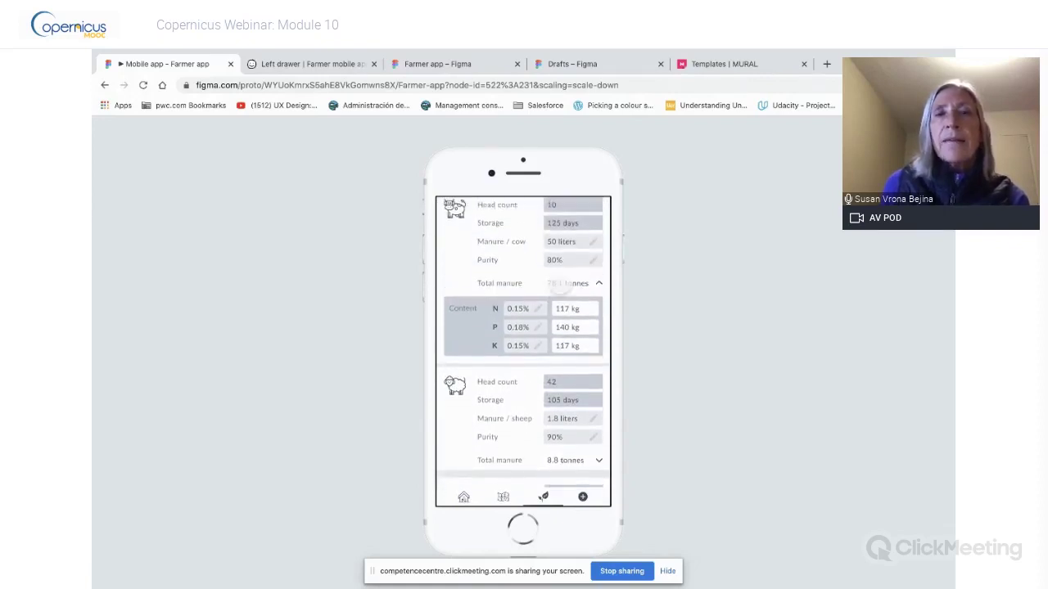
{"action": "scroll", "coordinate": [559, 281], "scroll_direction": "up", "scroll_amount": 2}
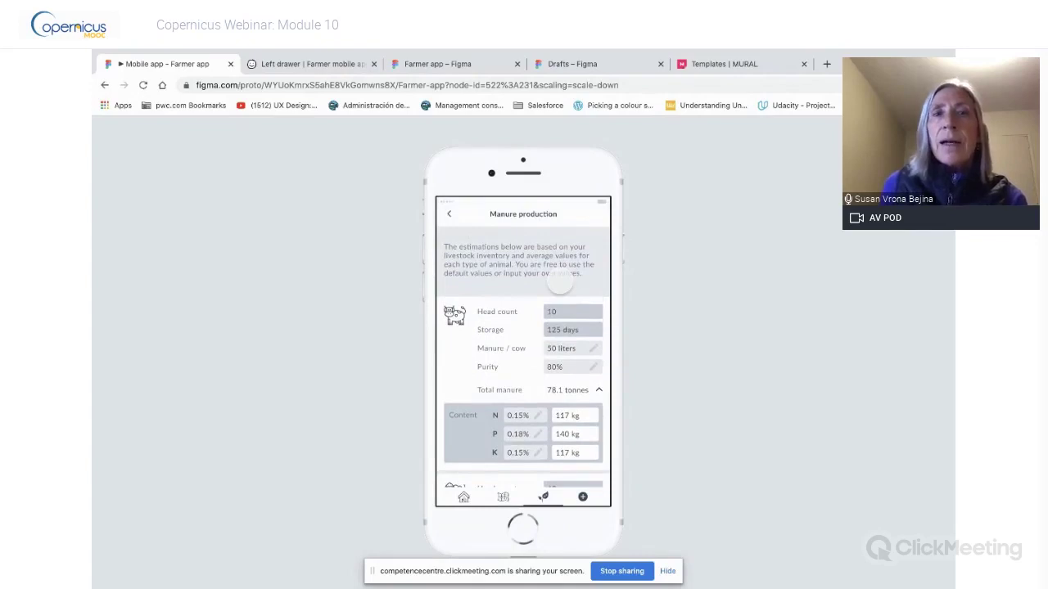
{"action": "scroll", "coordinate": [559, 282], "scroll_direction": "down", "scroll_amount": 8}
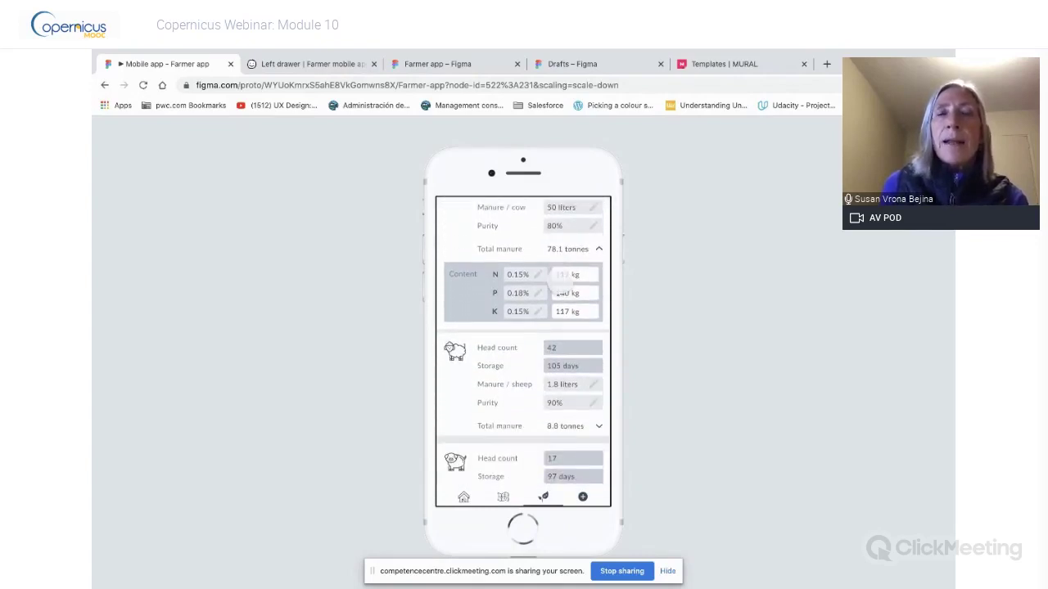
{"action": "scroll", "coordinate": [561, 282], "scroll_direction": "down", "scroll_amount": 6}
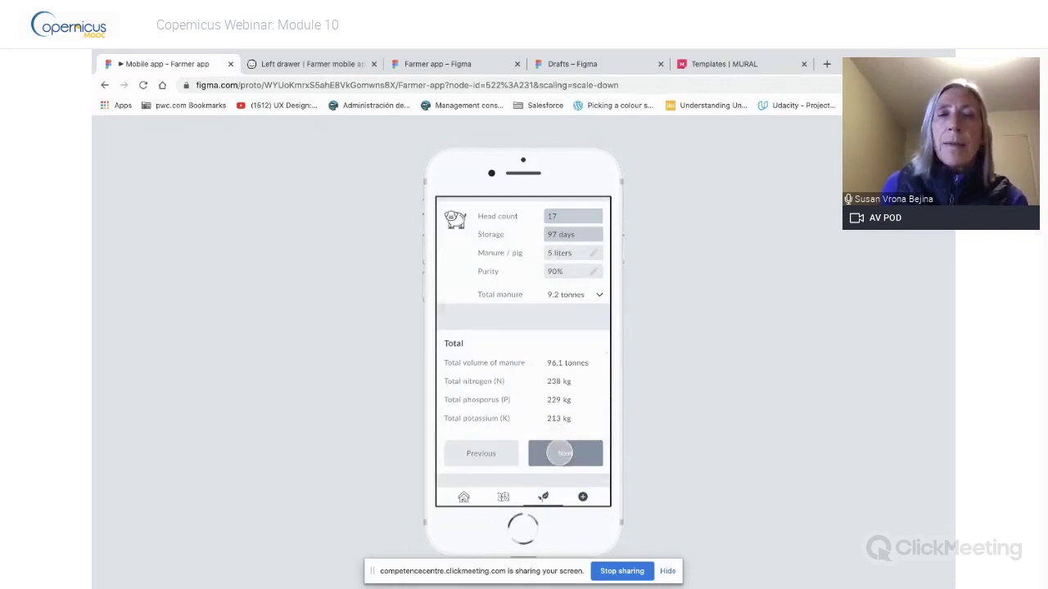
{"action": "left_click", "coordinate": [559, 454]}
Advance through the parcels and manure application steps to the optimizing screen
{"action": "scroll", "coordinate": [560, 455], "scroll_direction": "down", "scroll_amount": 3}
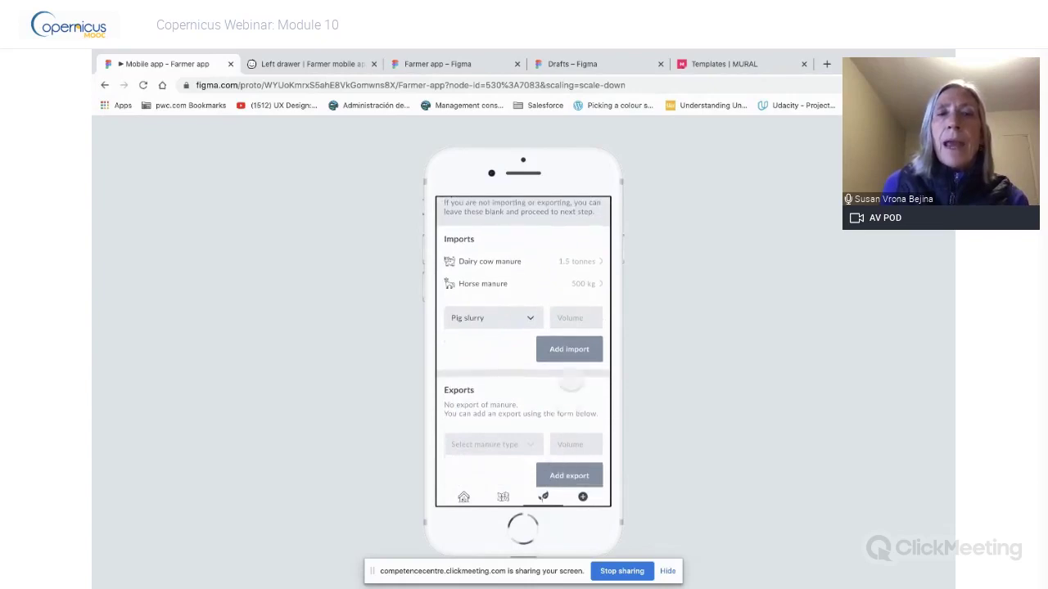
{"action": "scroll", "coordinate": [522, 374], "scroll_direction": "down", "scroll_amount": 2}
{"action": "scroll", "coordinate": [522, 374], "scroll_direction": "down", "scroll_amount": 3}
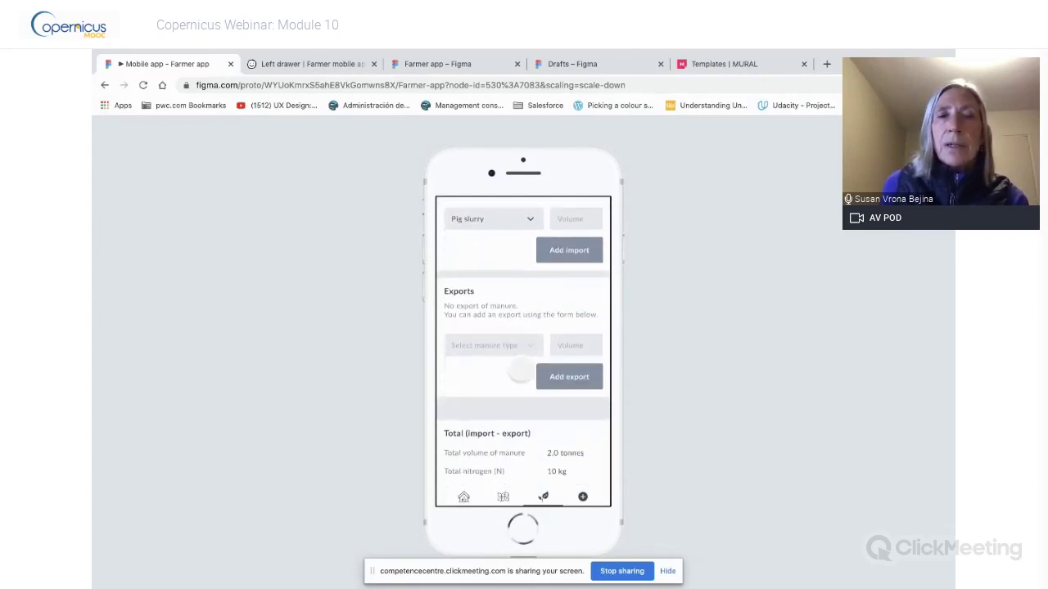
{"action": "left_click", "coordinate": [570, 455]}
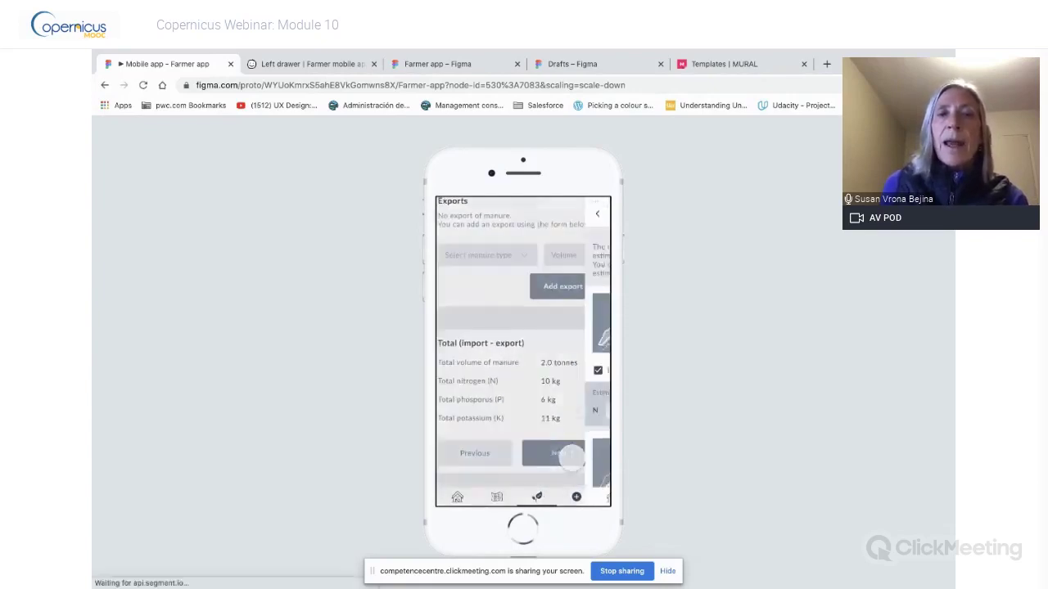
{"action": "scroll", "coordinate": [572, 460], "scroll_direction": "down", "scroll_amount": 5}
{"action": "scroll", "coordinate": [571, 464], "scroll_direction": "down", "scroll_amount": 9}
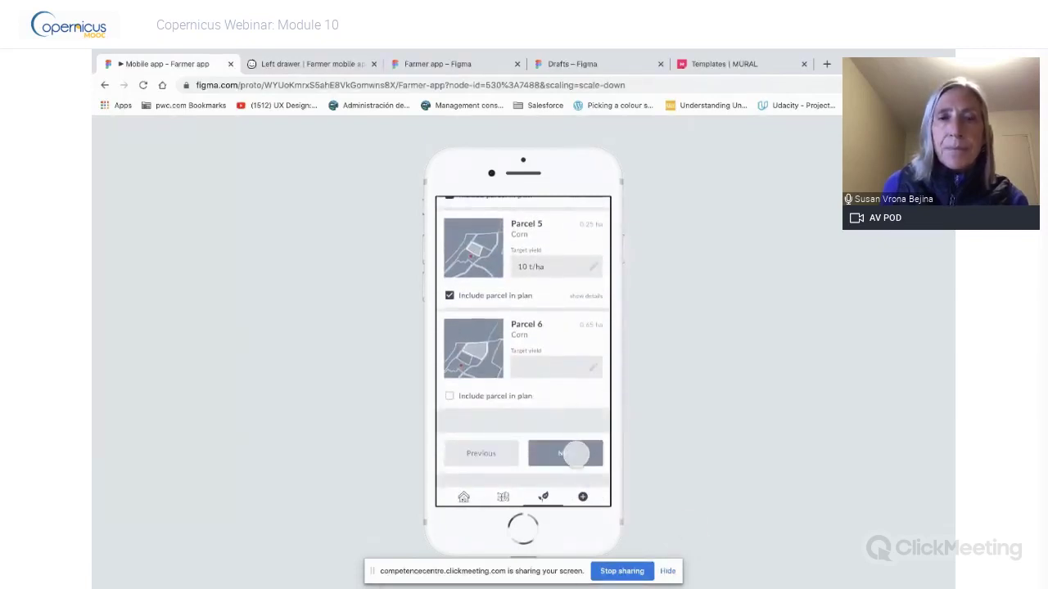
{"action": "left_click", "coordinate": [576, 454]}
{"action": "scroll", "coordinate": [576, 456], "scroll_direction": "down", "scroll_amount": 5}
{"action": "scroll", "coordinate": [577, 456], "scroll_direction": "down", "scroll_amount": 3}
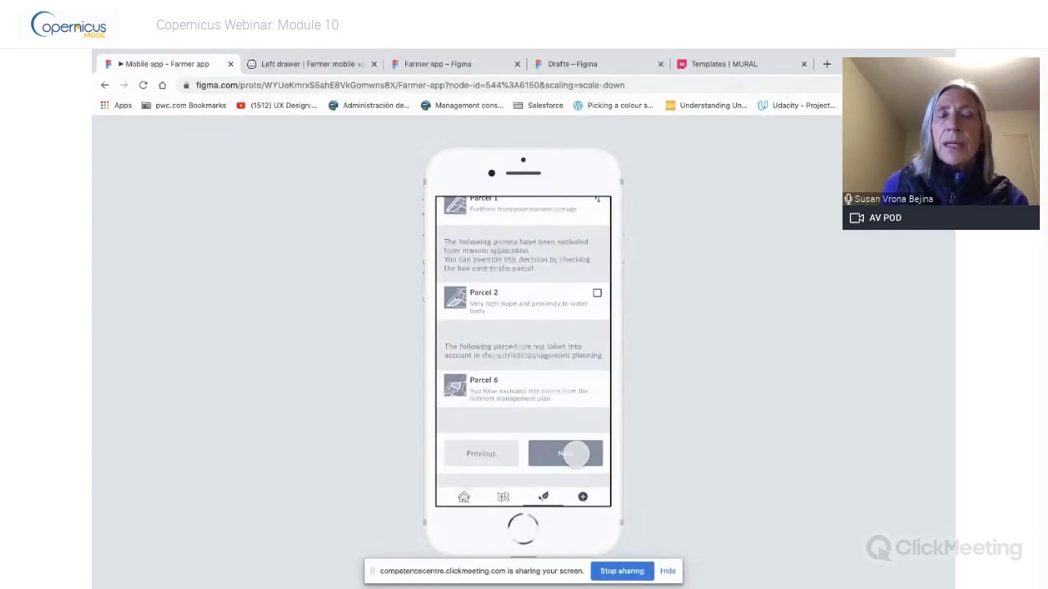
{"action": "left_click", "coordinate": [575, 456]}
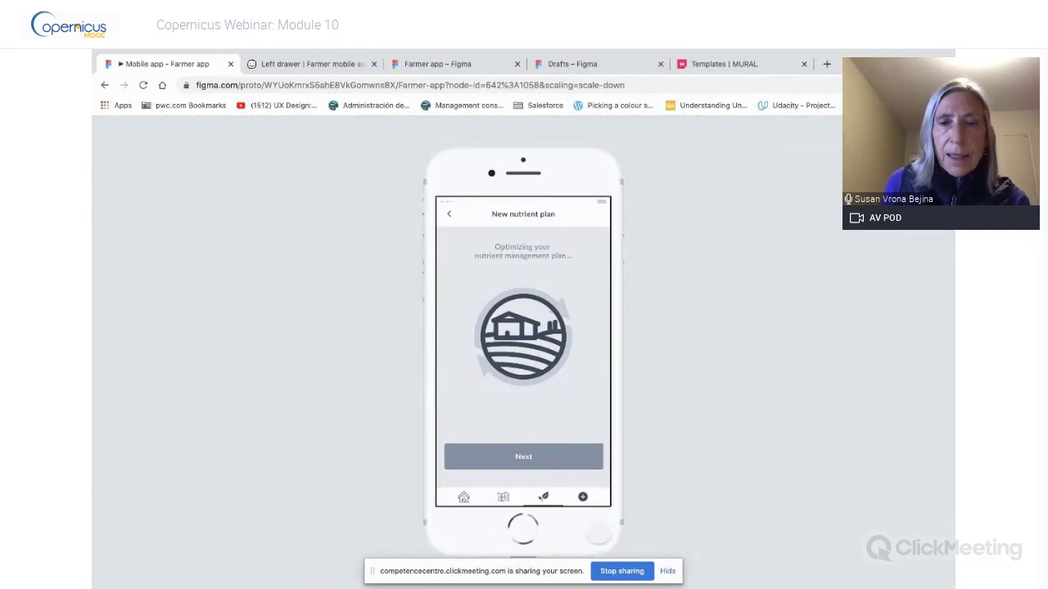
Dismiss the screen-sharing notice and step forward through services to screen 30/36
{"action": "left_click", "coordinate": [668, 571]}
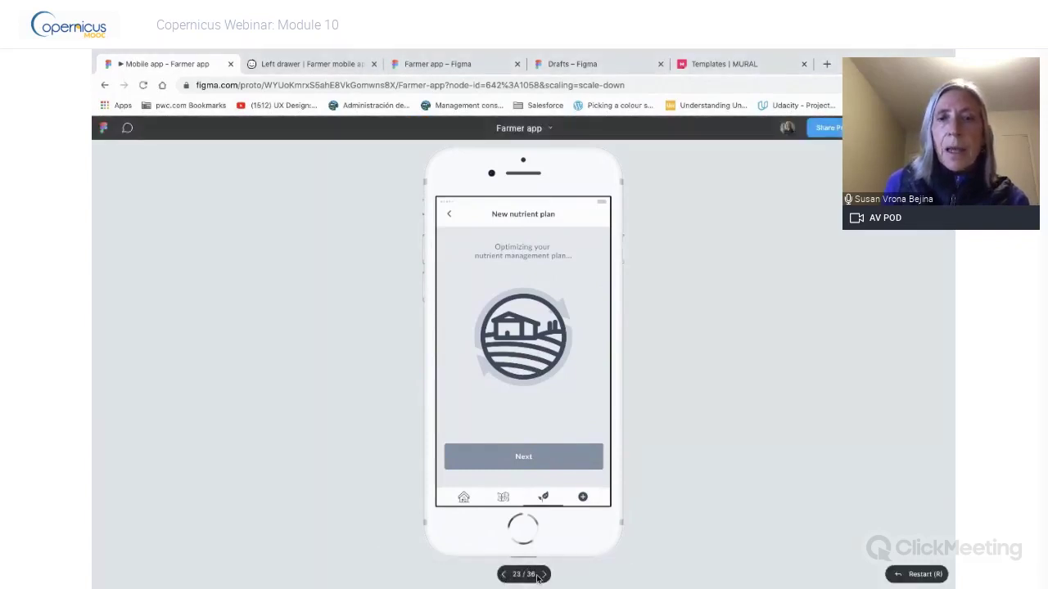
{"action": "left_click", "coordinate": [545, 575]}
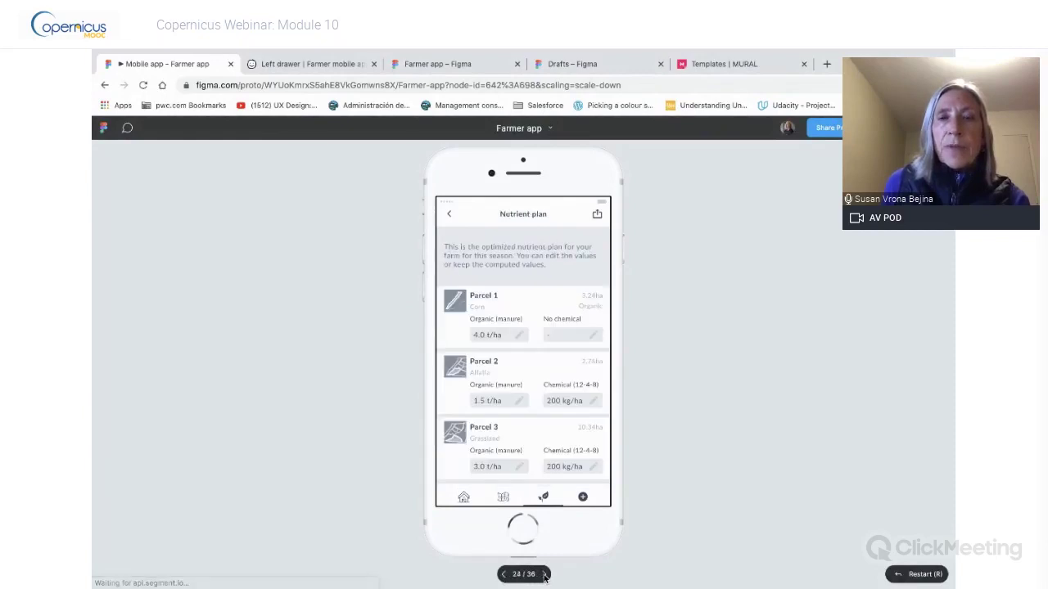
{"action": "left_click", "coordinate": [545, 575]}
{"action": "left_click", "coordinate": [546, 575]}
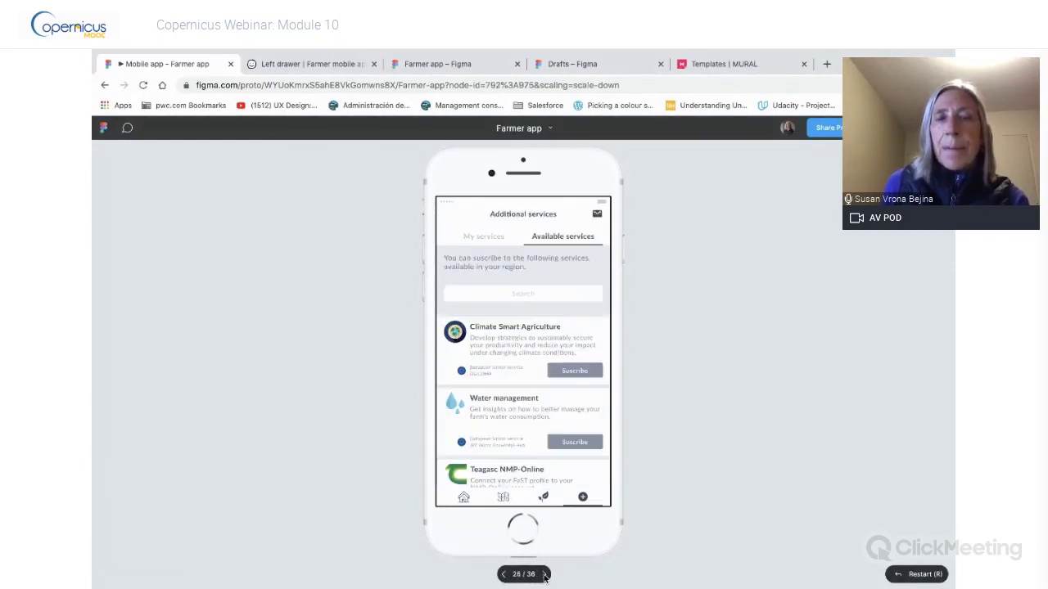
{"action": "left_click", "coordinate": [545, 575]}
{"action": "left_click", "coordinate": [545, 575]}
{"action": "left_click", "coordinate": [545, 576]}
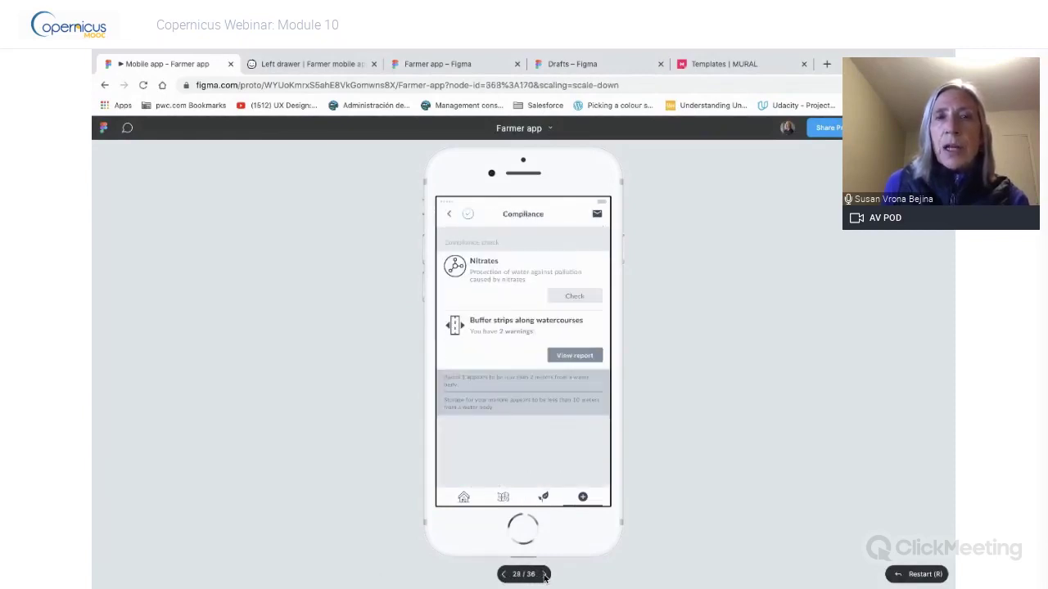
{"action": "left_click", "coordinate": [545, 575]}
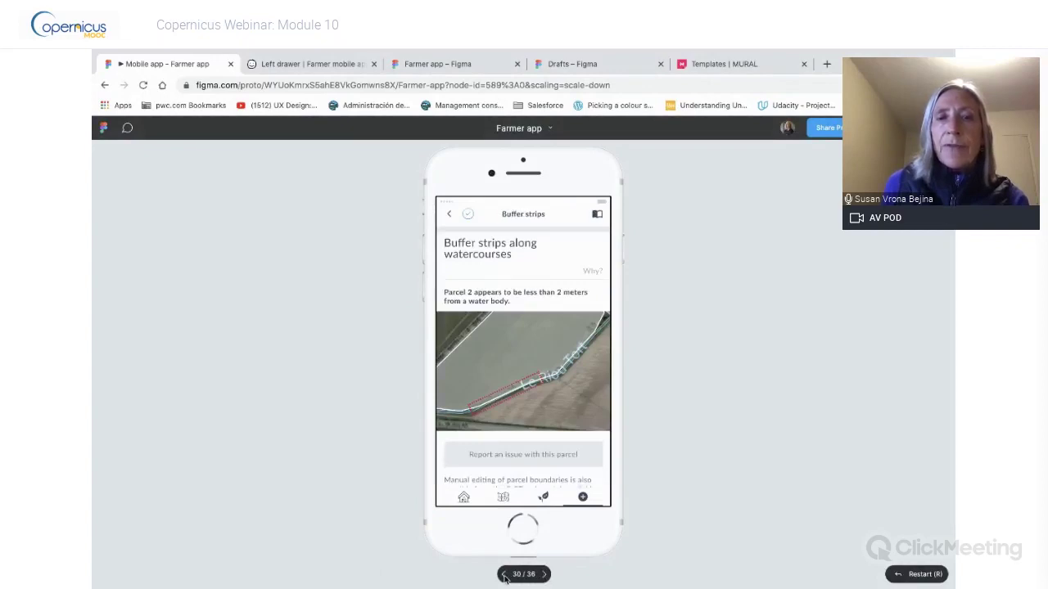
Step back to screen 20/36, the manure application parcel list
{"action": "left_click", "coordinate": [503, 575]}
{"action": "left_click", "coordinate": [504, 575]}
{"action": "left_click", "coordinate": [503, 574]}
{"action": "left_click", "coordinate": [503, 575]}
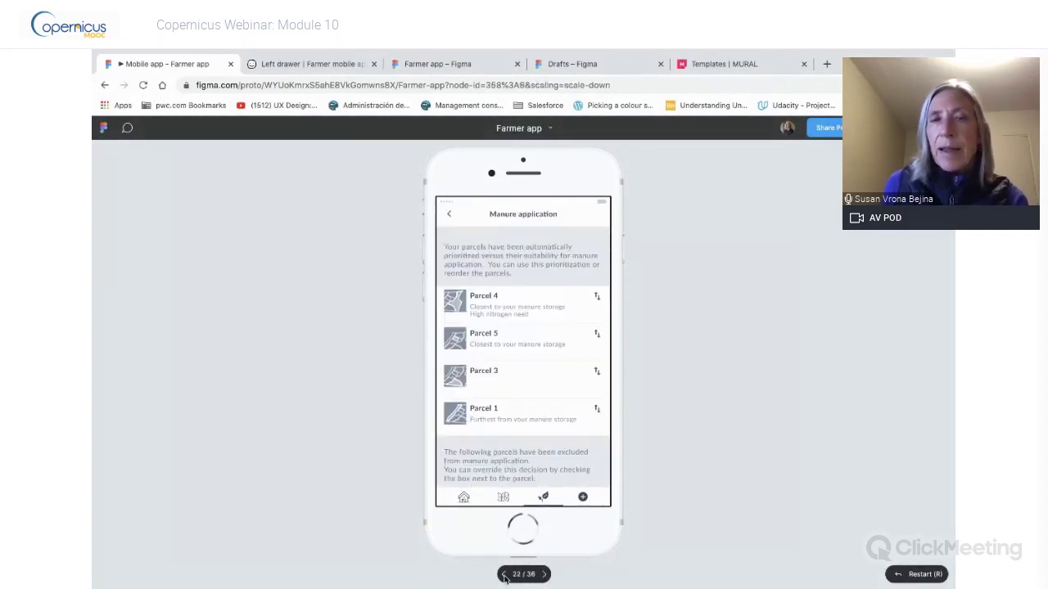
{"action": "left_click", "coordinate": [504, 575]}
{"action": "left_click", "coordinate": [503, 575]}
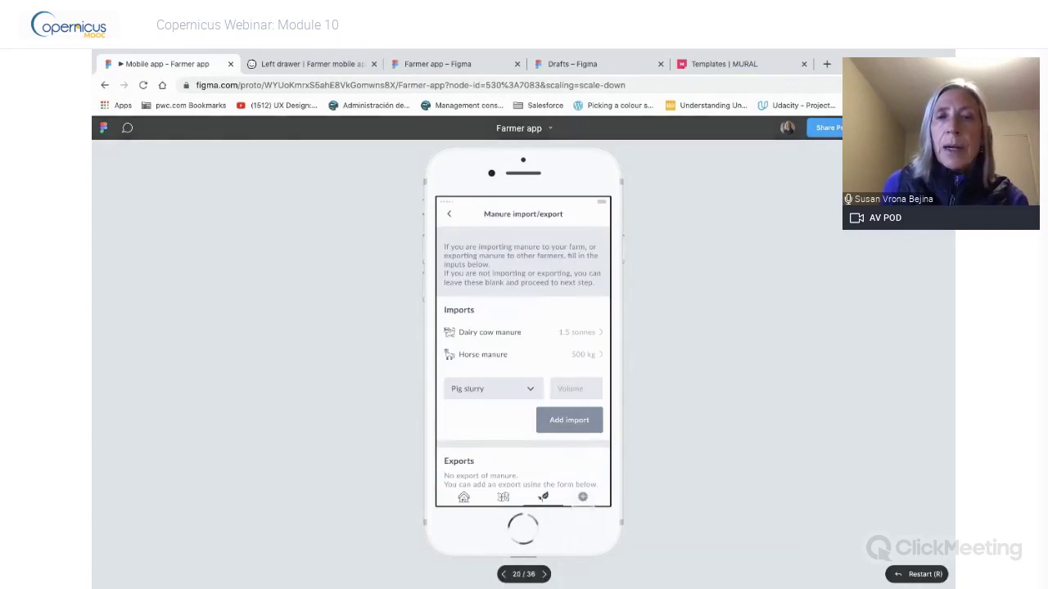
Jump to Additional services using the fourth icon in the prototype's bottom navigation
{"action": "left_click", "coordinate": [582, 497]}
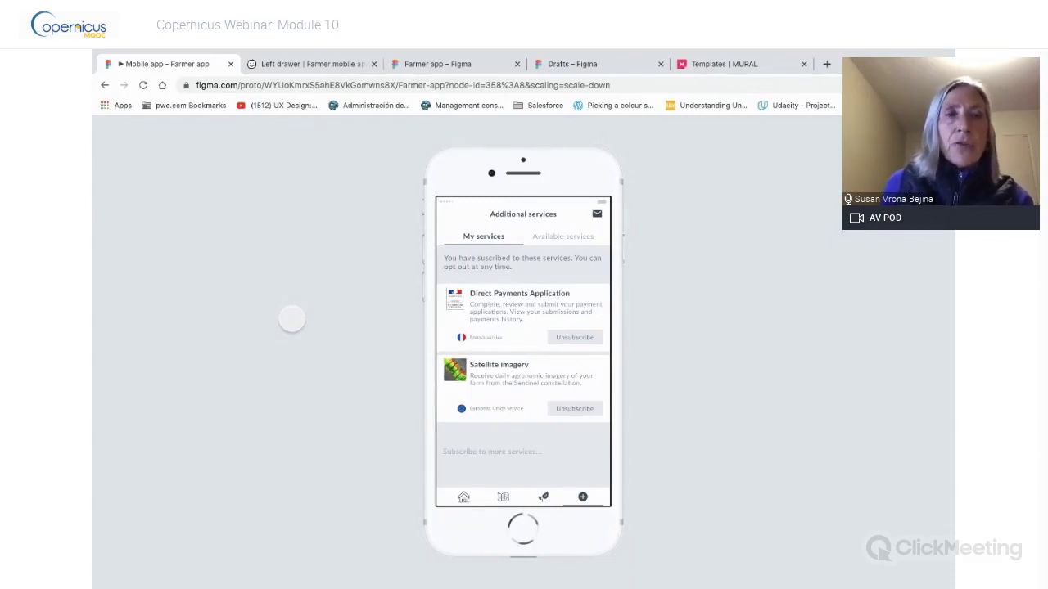
Select the Left drawer wireframe and scroll through its linked Forms list, Consent and Settings screens
{"action": "left_click", "coordinate": [298, 66]}
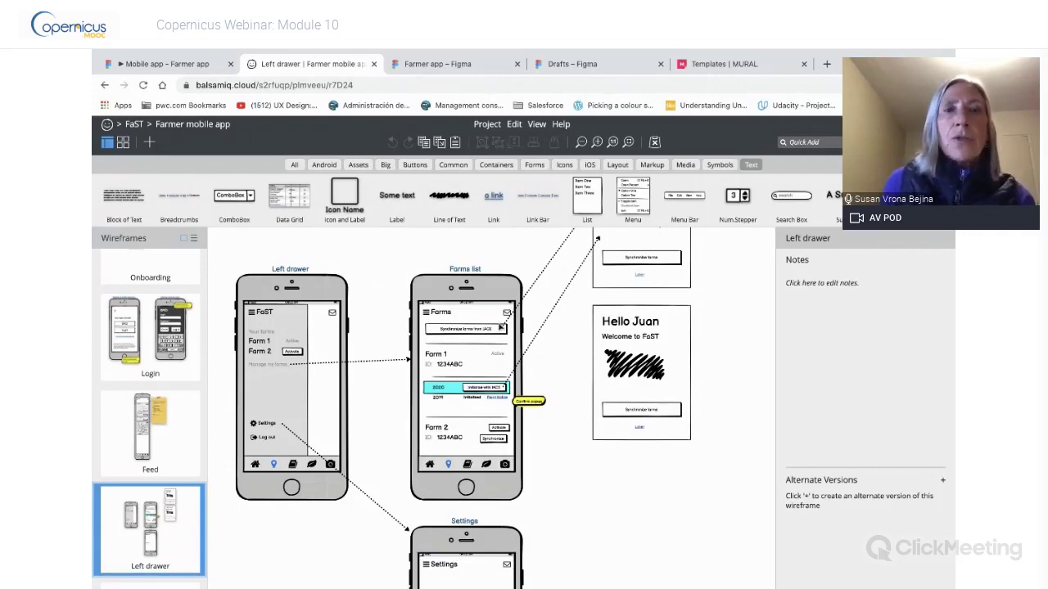
{"action": "scroll", "coordinate": [500, 326], "scroll_direction": "down", "scroll_amount": 3}
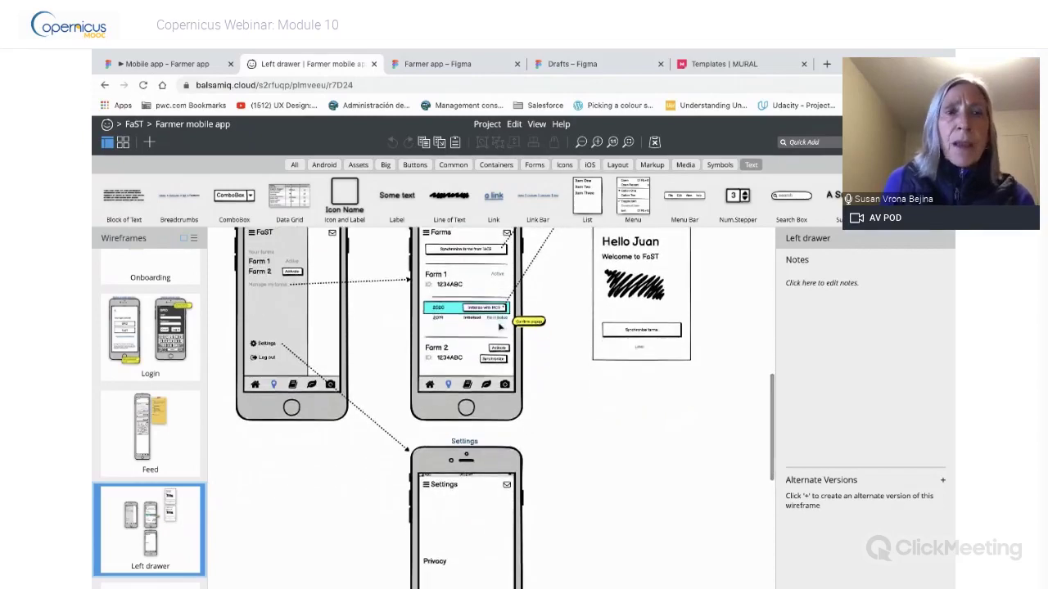
{"action": "scroll", "coordinate": [501, 325], "scroll_direction": "up", "scroll_amount": 3}
{"action": "scroll", "coordinate": [501, 326], "scroll_direction": "down", "scroll_amount": 2}
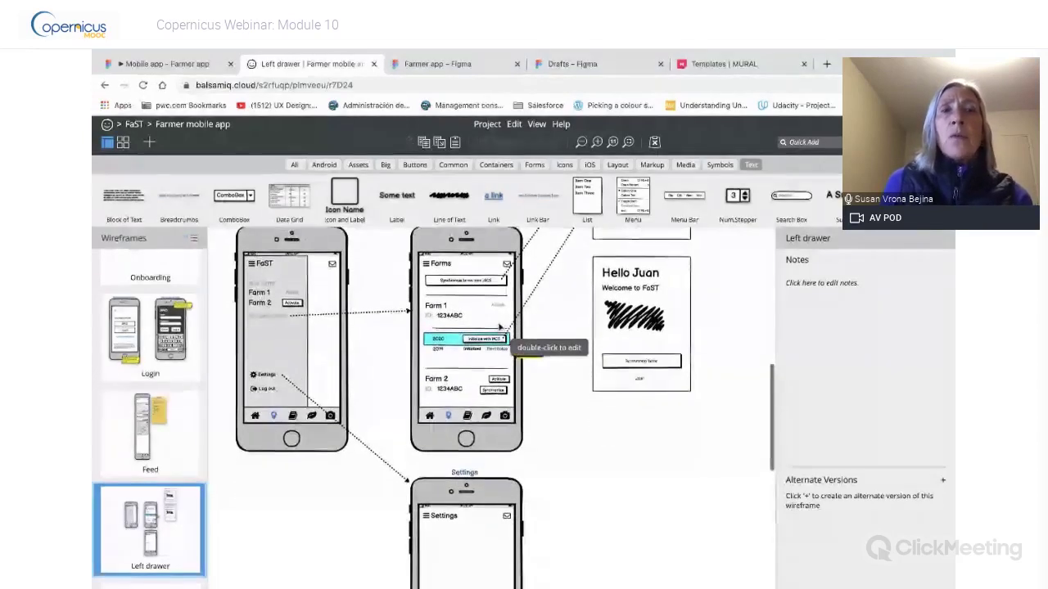
{"action": "scroll", "coordinate": [500, 326], "scroll_direction": "up", "scroll_amount": 3}
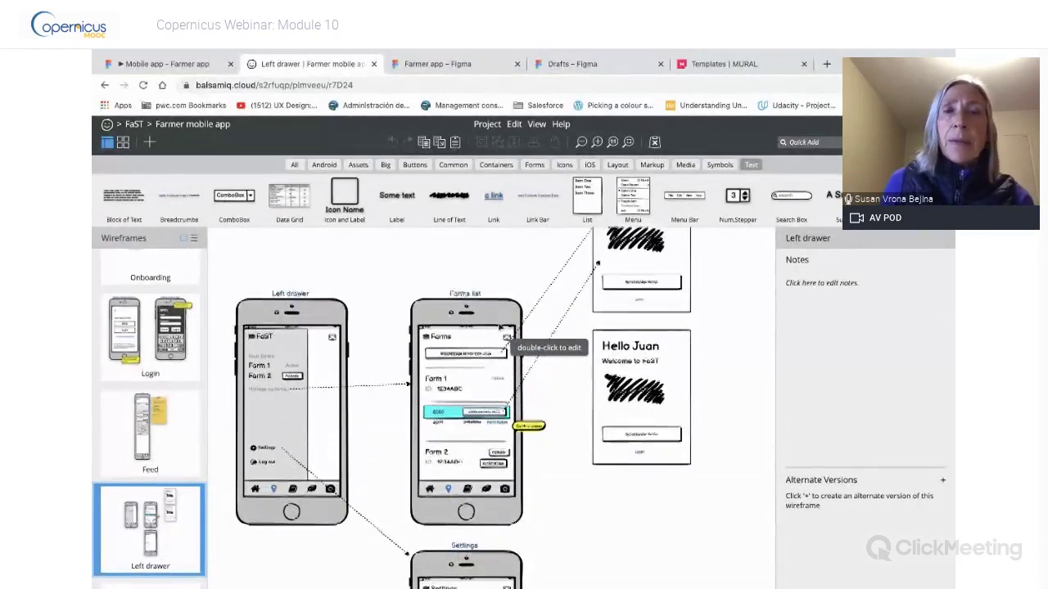
{"action": "scroll", "coordinate": [506, 334], "scroll_direction": "down", "scroll_amount": 4}
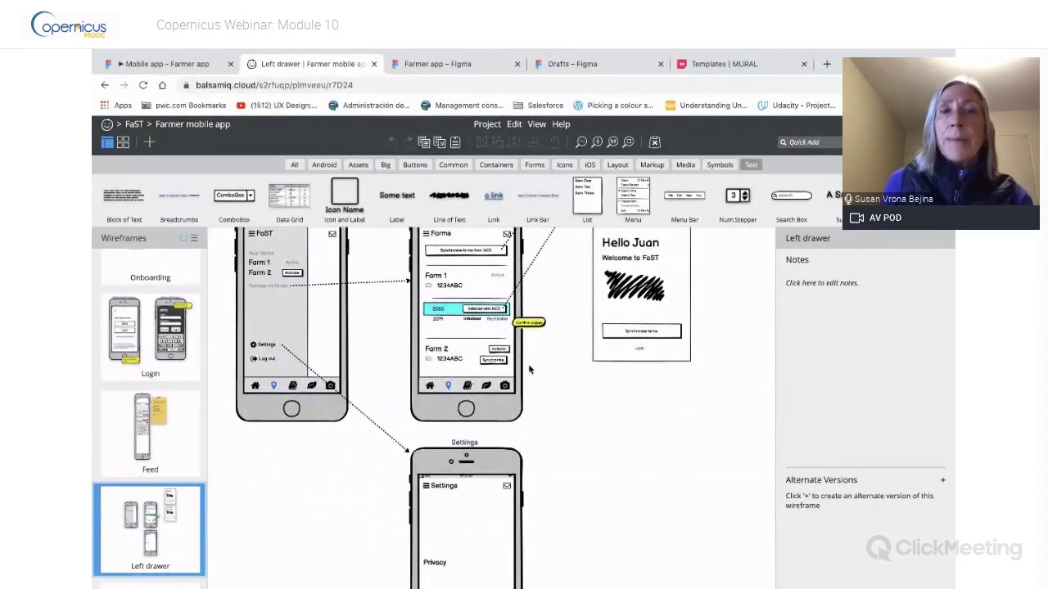
{"action": "scroll", "coordinate": [529, 370], "scroll_direction": "up", "scroll_amount": 4}
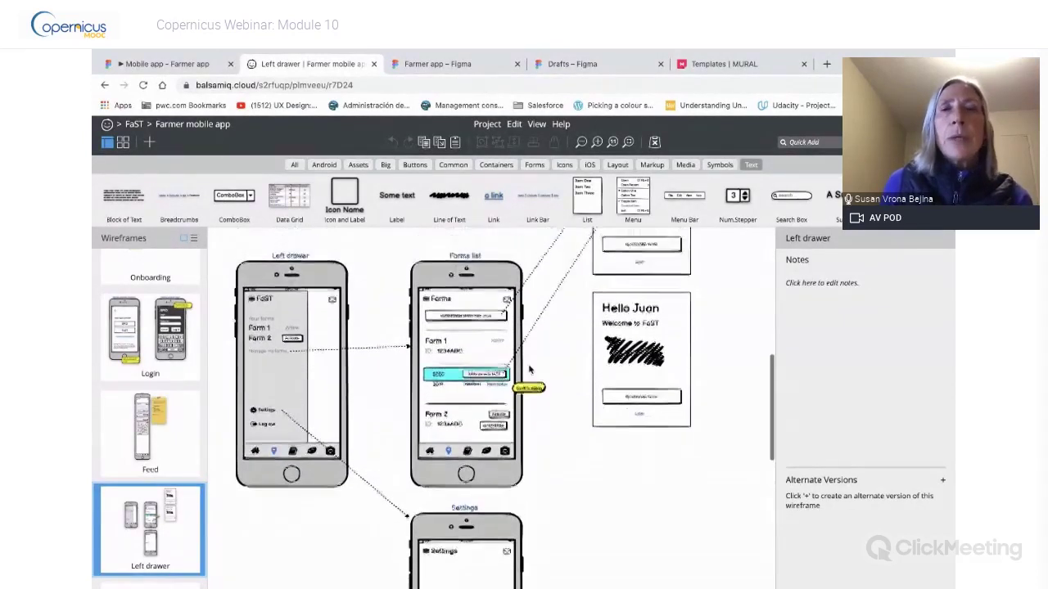
{"action": "scroll", "coordinate": [529, 370], "scroll_direction": "down", "scroll_amount": 7}
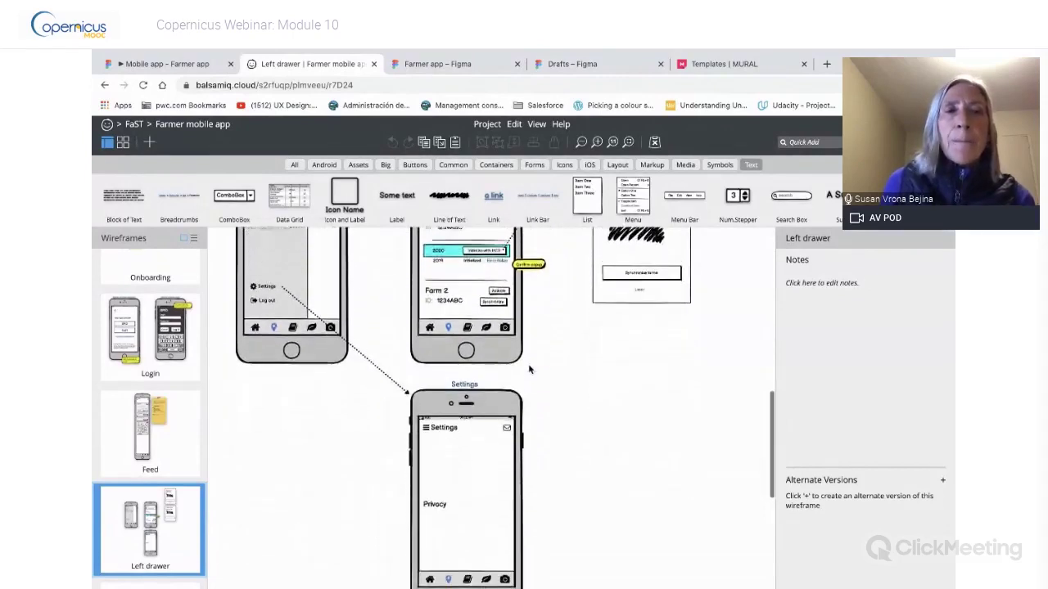
{"action": "scroll", "coordinate": [529, 370], "scroll_direction": "down", "scroll_amount": 2}
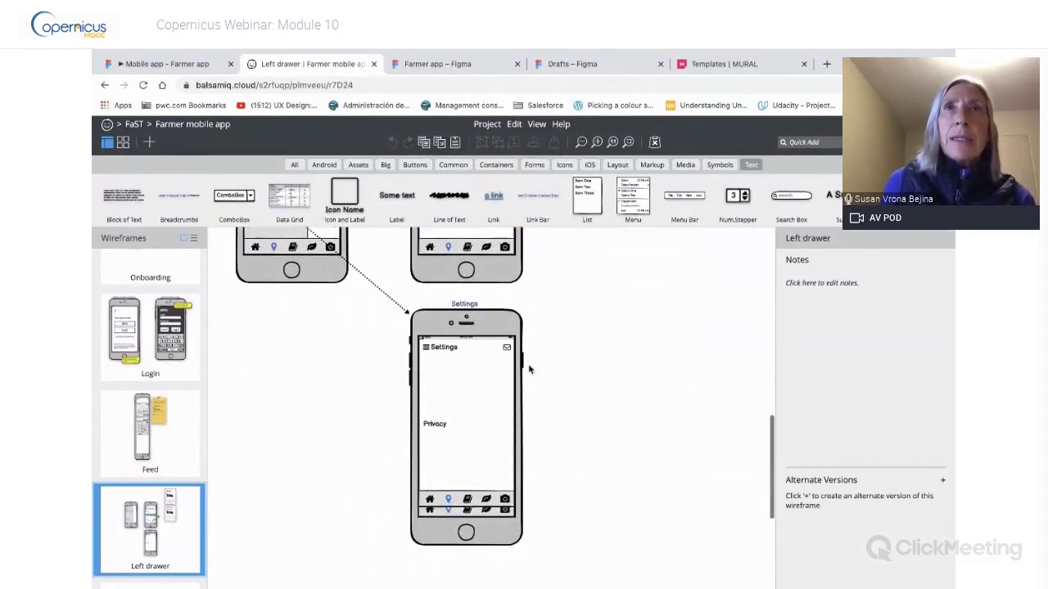
{"action": "scroll", "coordinate": [529, 370], "scroll_direction": "up", "scroll_amount": 3}
{"action": "scroll", "coordinate": [528, 370], "scroll_direction": "up", "scroll_amount": 11}
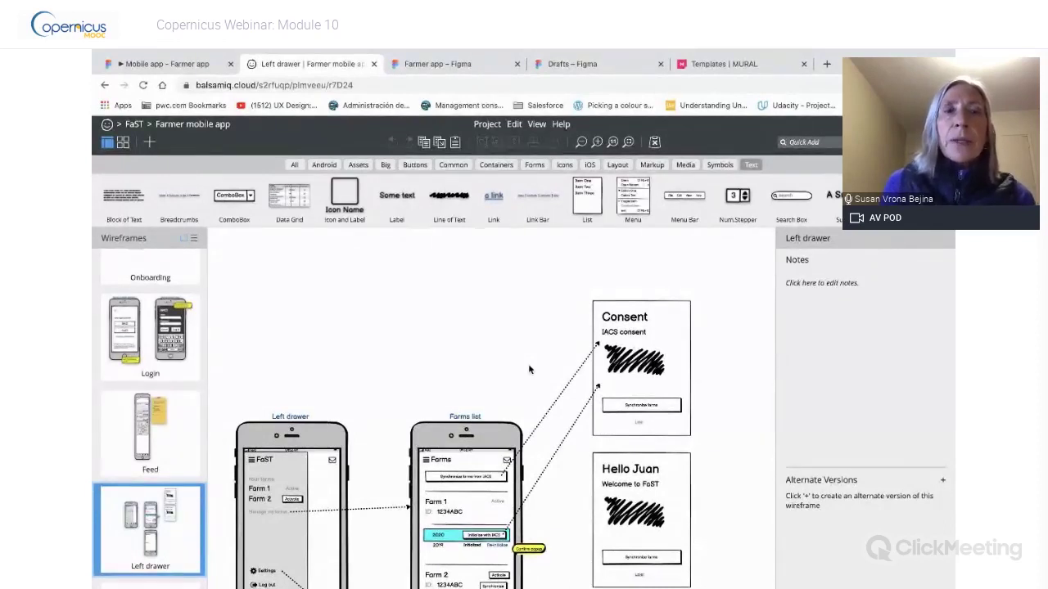
{"action": "scroll", "coordinate": [529, 369], "scroll_direction": "down", "scroll_amount": 4}
{"action": "scroll", "coordinate": [145, 418], "scroll_direction": "down", "scroll_amount": 1}
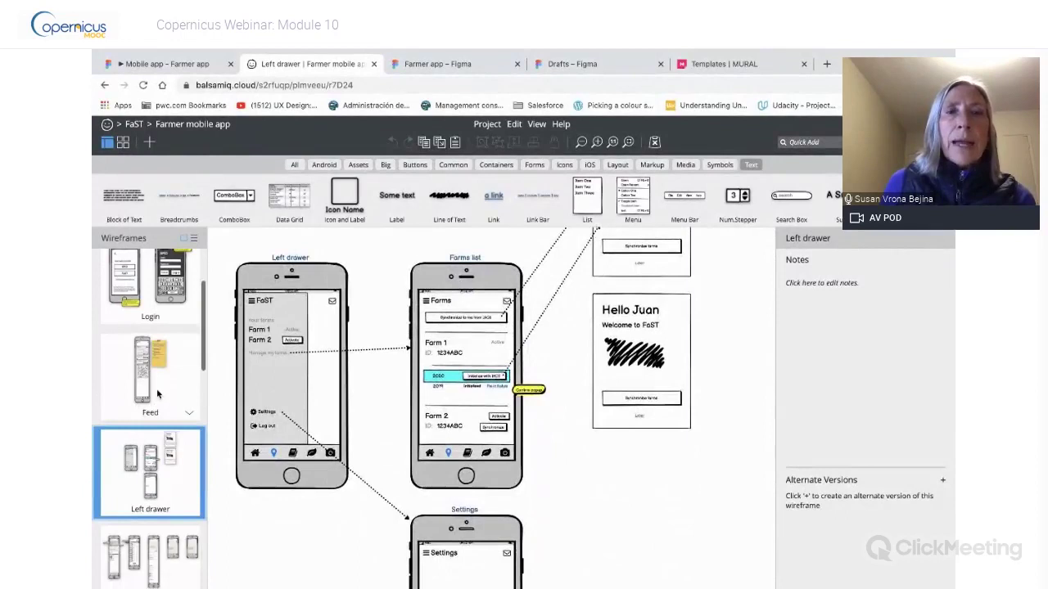
Briefly view the Feed wireframe, then return to Left drawer
{"action": "left_click", "coordinate": [144, 414]}
{"action": "scroll", "coordinate": [440, 399], "scroll_direction": "down", "scroll_amount": 4}
{"action": "left_click", "coordinate": [150, 464]}
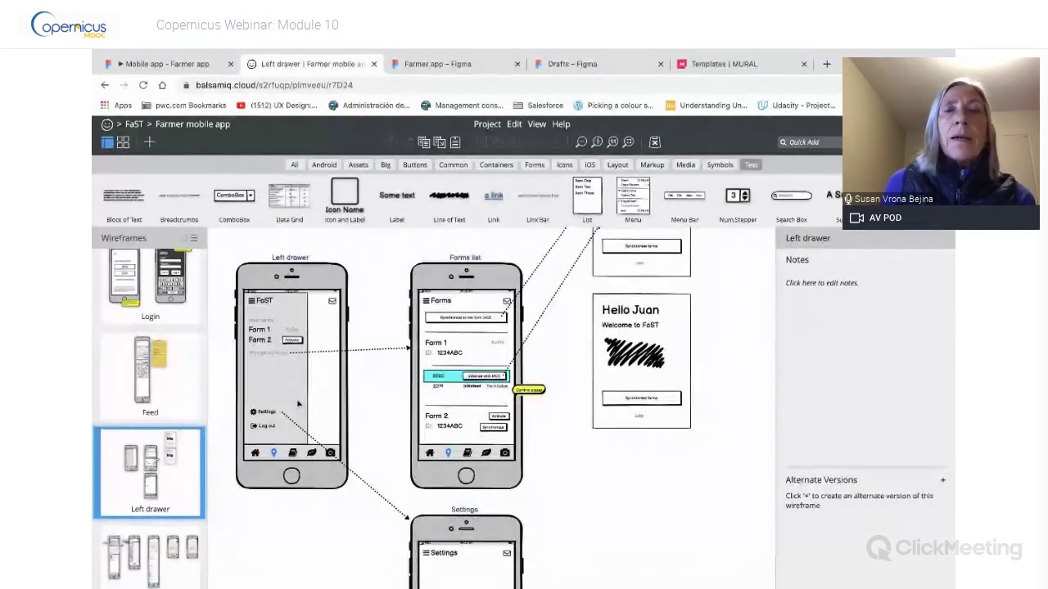
{"action": "scroll", "coordinate": [150, 458], "scroll_direction": "down", "scroll_amount": 3}
Display the Farm wireframe with its Farm, Parcels, Parcel and Parcel map screens
{"action": "left_click", "coordinate": [156, 489]}
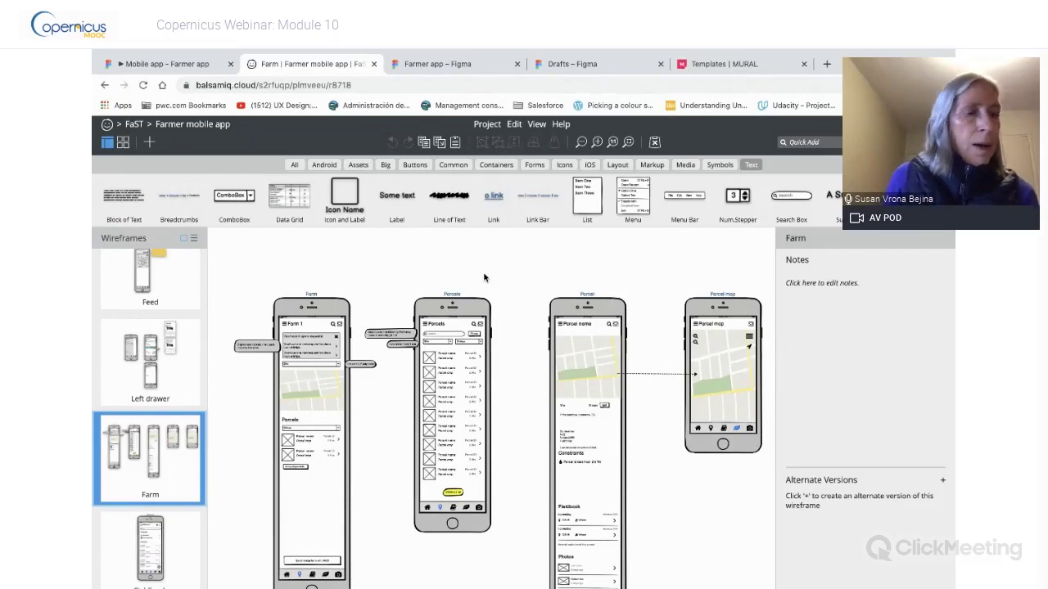
Switch to the Farmer app file and scroll through the Cost Conscious, Informed and Technology Minimalist persona cards
{"action": "left_click", "coordinate": [438, 64]}
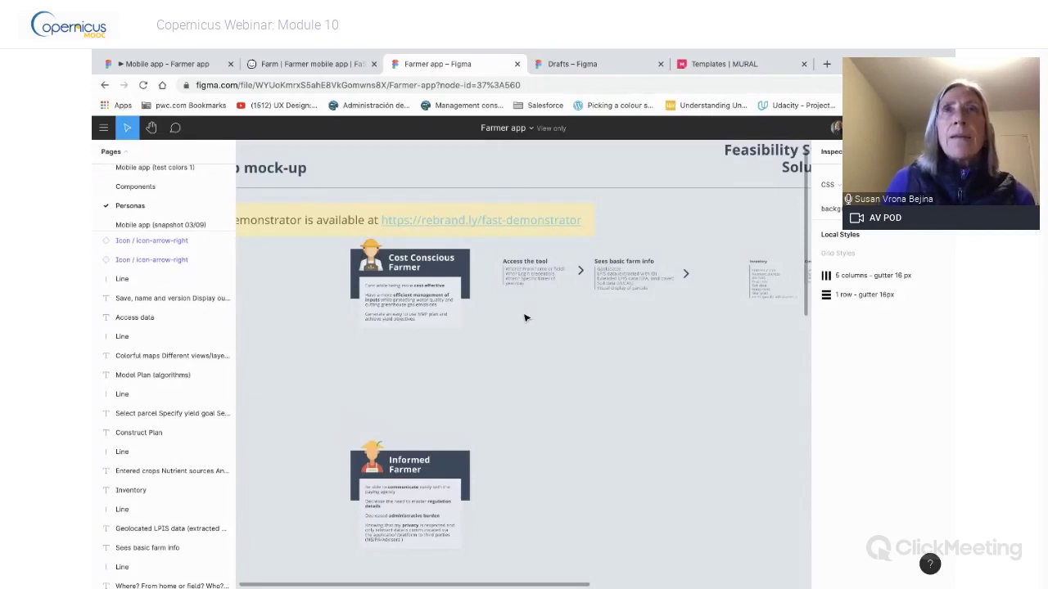
{"action": "scroll", "coordinate": [525, 318], "scroll_direction": "left", "scroll_amount": 1}
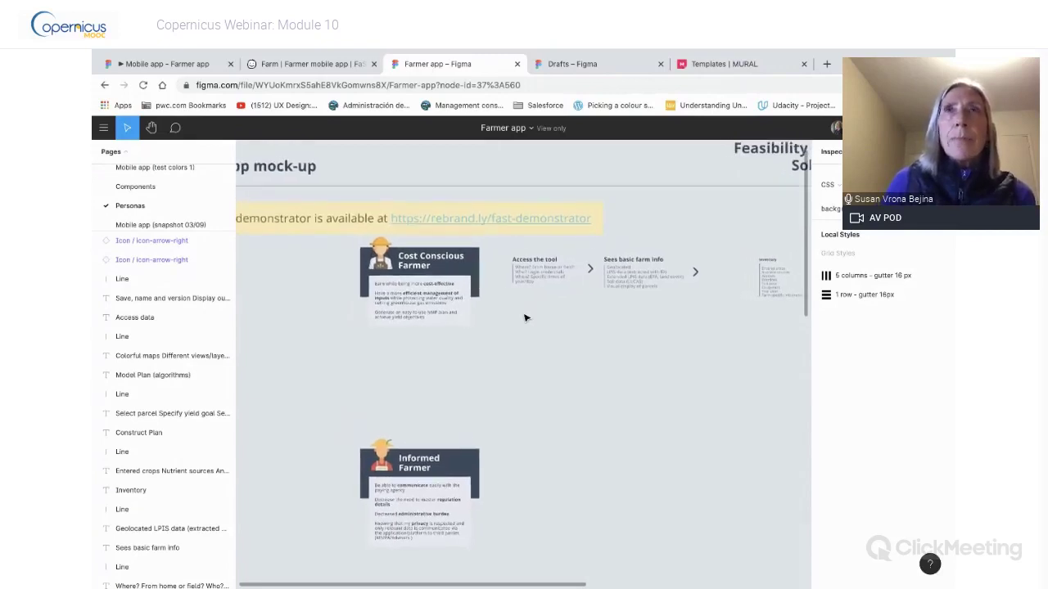
{"action": "scroll", "coordinate": [525, 318], "scroll_direction": "down", "scroll_amount": 2}
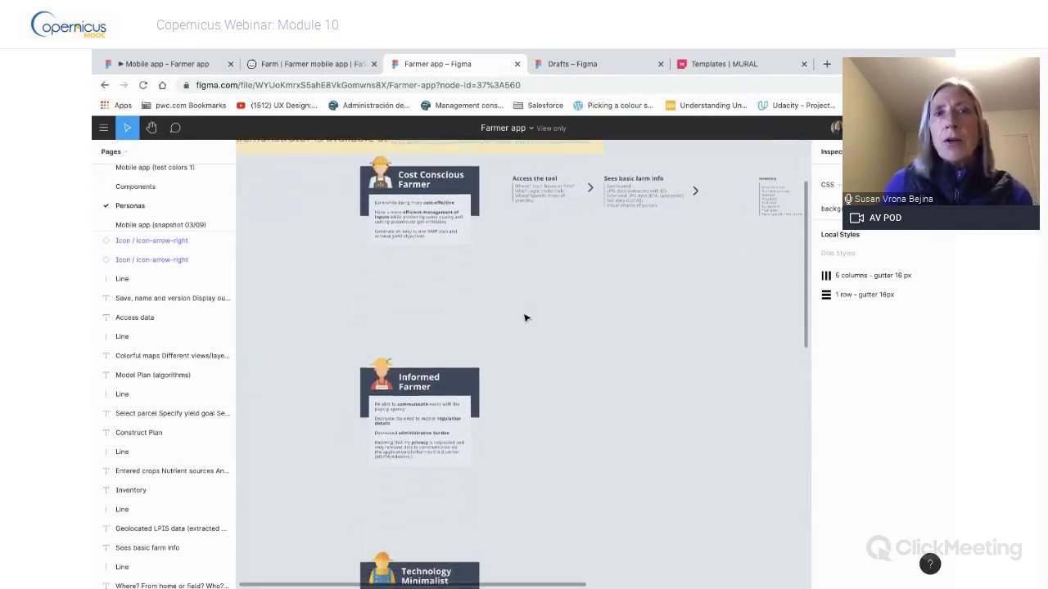
{"action": "scroll", "coordinate": [525, 318], "scroll_direction": "up", "scroll_amount": 1}
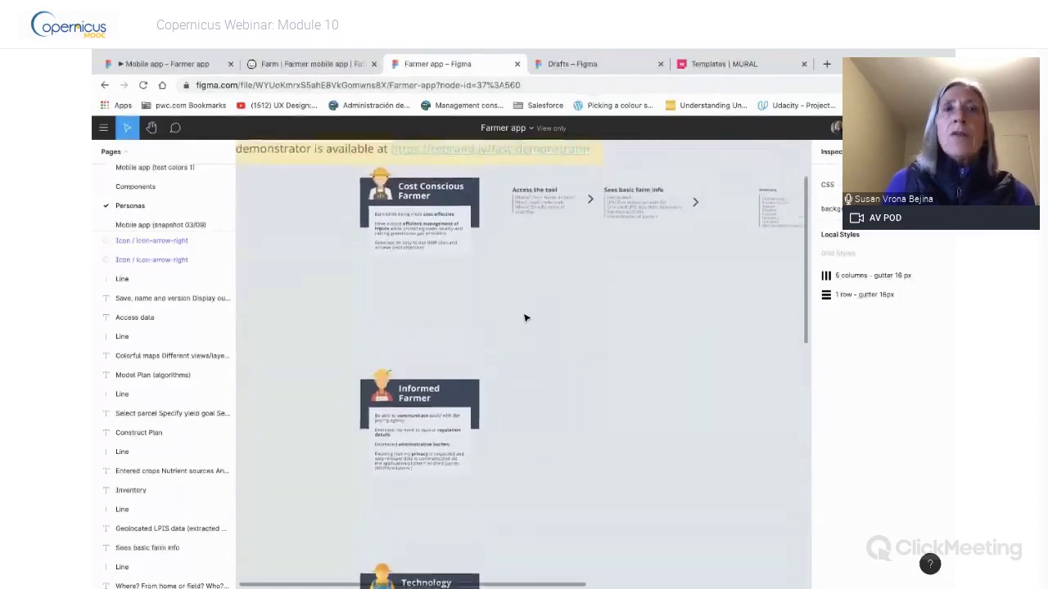
{"action": "scroll", "coordinate": [524, 318], "scroll_direction": "up", "scroll_amount": 1}
{"action": "scroll", "coordinate": [525, 318], "scroll_direction": "down", "scroll_amount": 2}
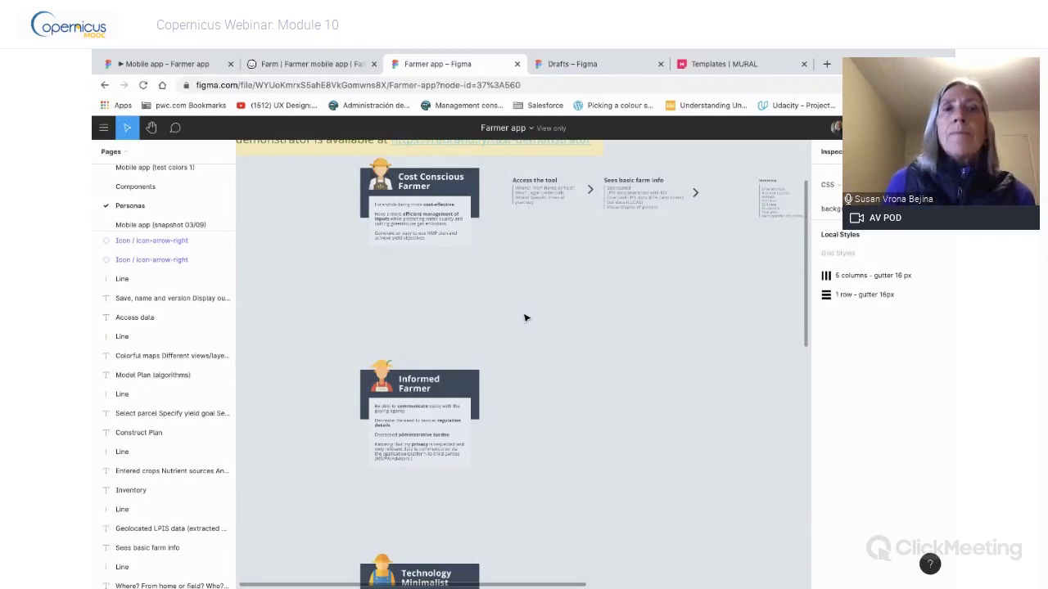
{"action": "scroll", "coordinate": [525, 318], "scroll_direction": "down", "scroll_amount": 3}
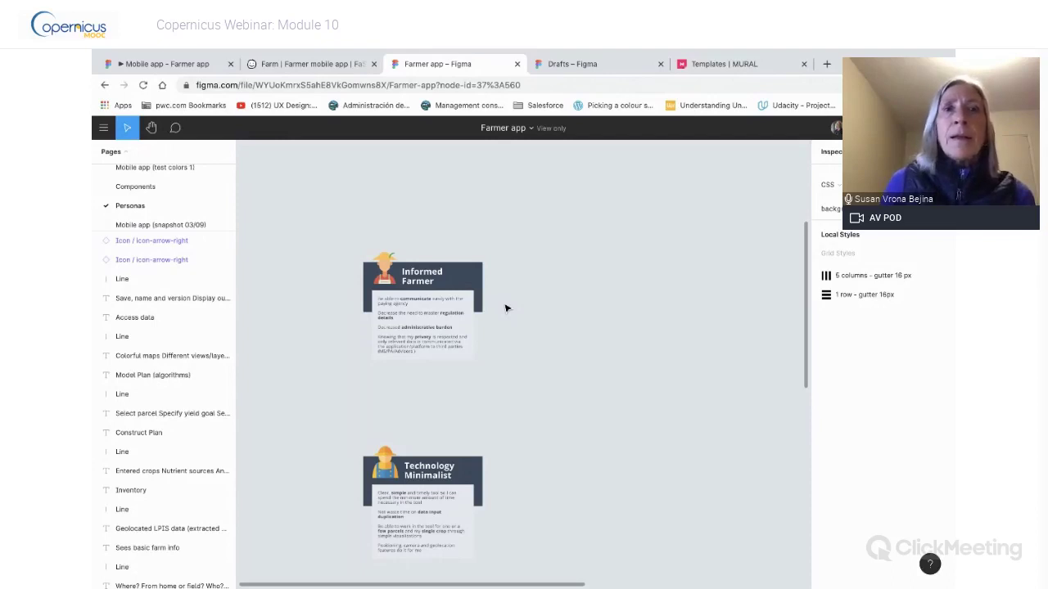
{"action": "scroll", "coordinate": [506, 308], "scroll_direction": "down", "scroll_amount": 3}
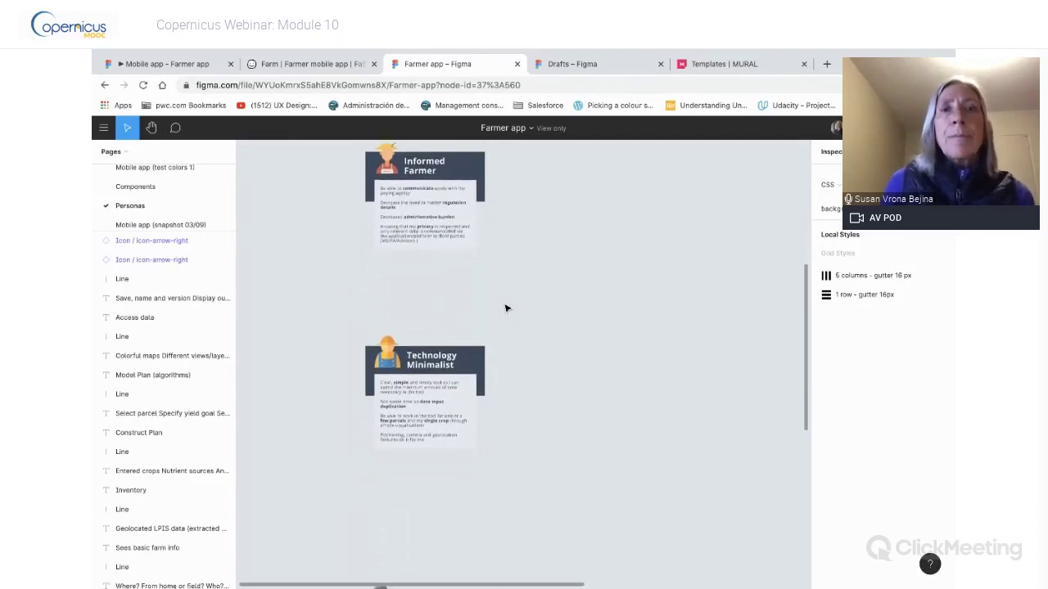
{"action": "scroll", "coordinate": [505, 309], "scroll_direction": "down", "scroll_amount": 2}
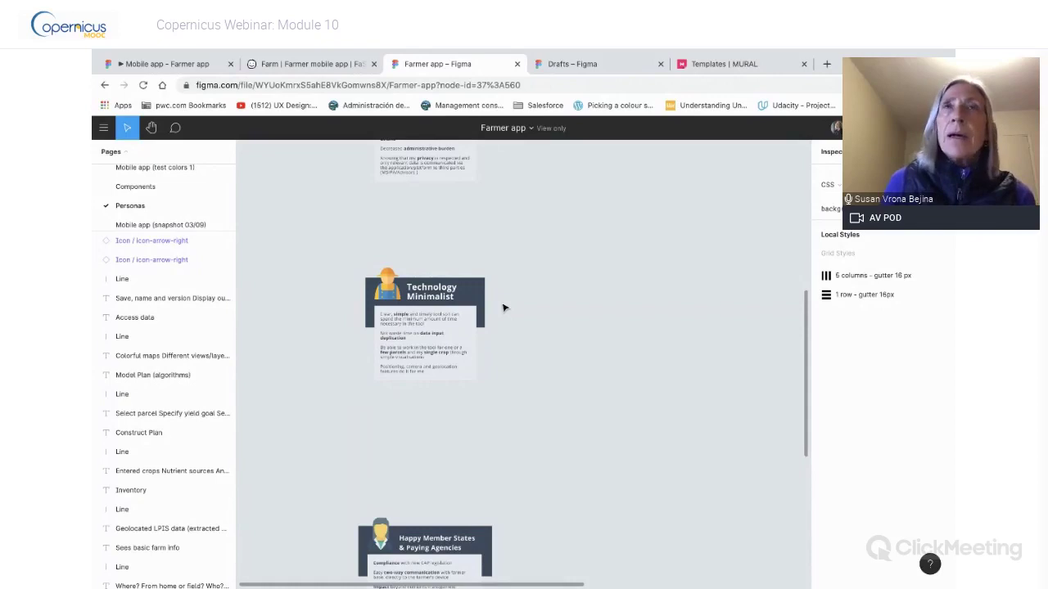
{"action": "scroll", "coordinate": [503, 308], "scroll_direction": "down", "scroll_amount": 1}
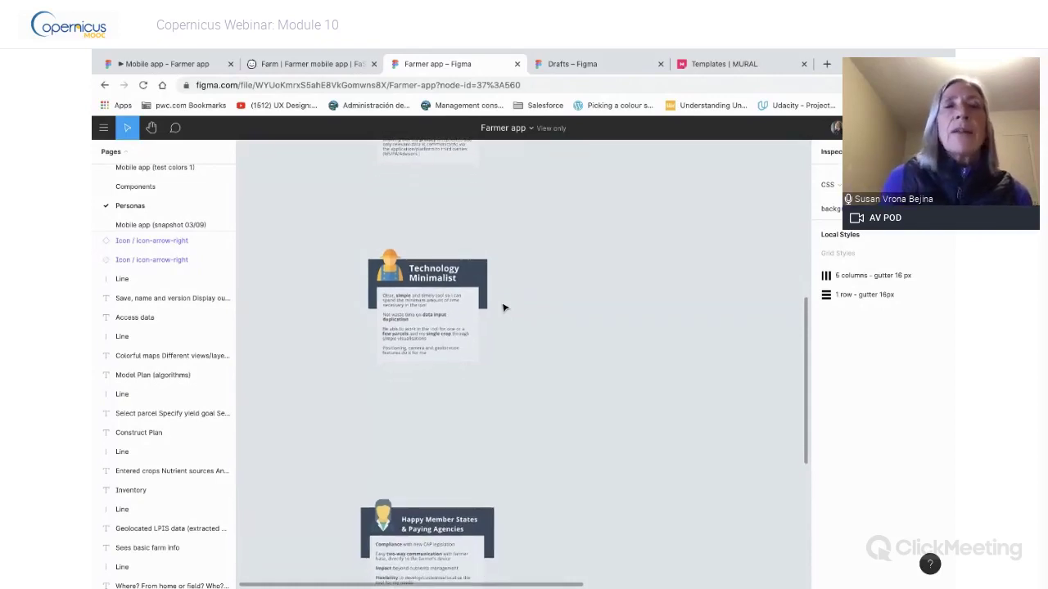
{"action": "scroll", "coordinate": [503, 308], "scroll_direction": "up", "scroll_amount": 10}
{"action": "scroll", "coordinate": [503, 308], "scroll_direction": "down", "scroll_amount": 10}
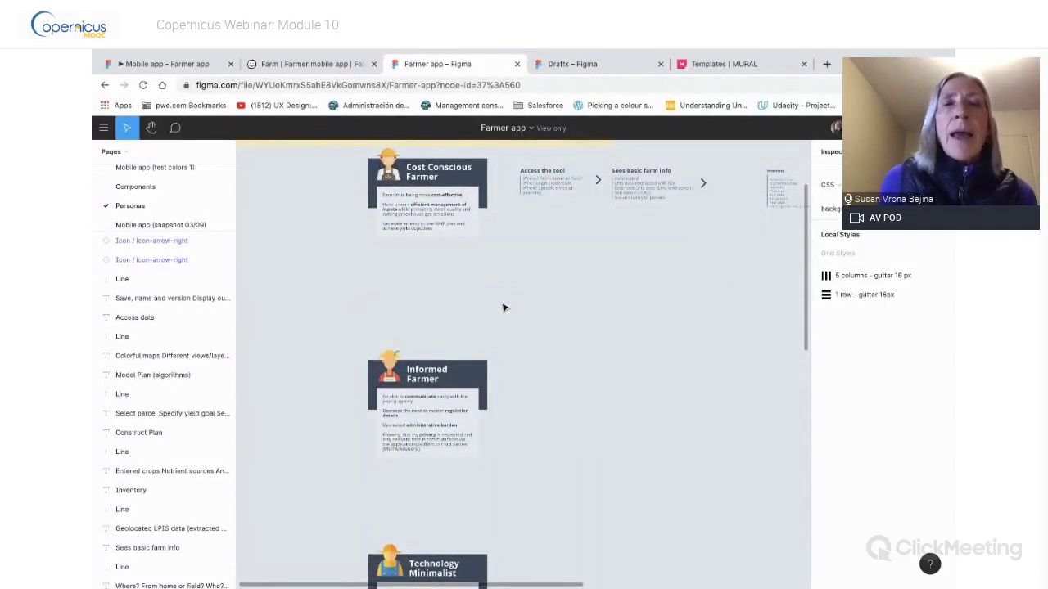
{"action": "scroll", "coordinate": [503, 308], "scroll_direction": "up", "scroll_amount": 3}
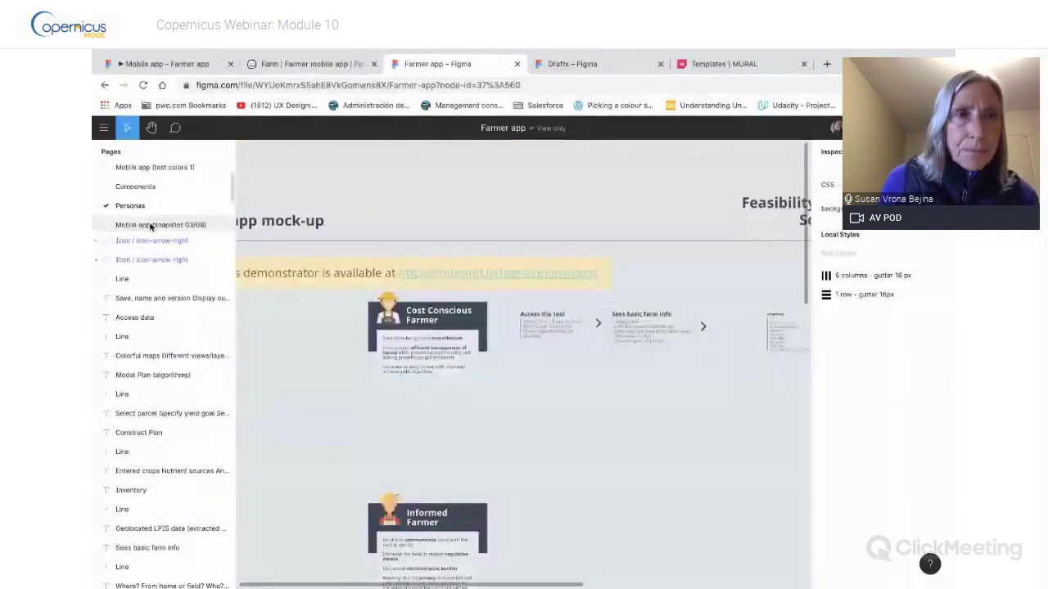
{"action": "scroll", "coordinate": [164, 197], "scroll_direction": "up", "scroll_amount": 1}
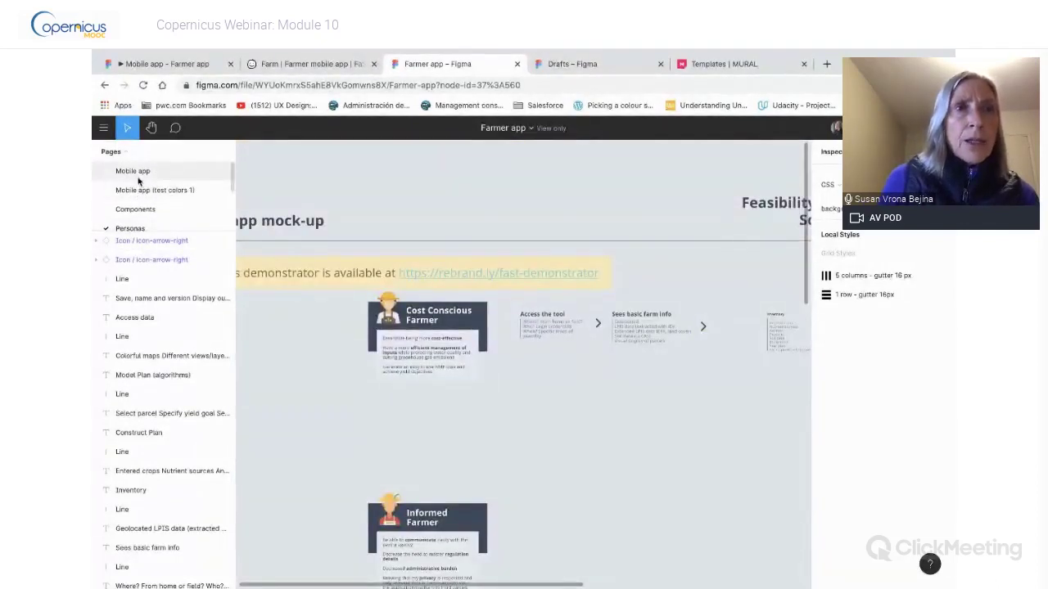
{"action": "left_click", "coordinate": [139, 171]}
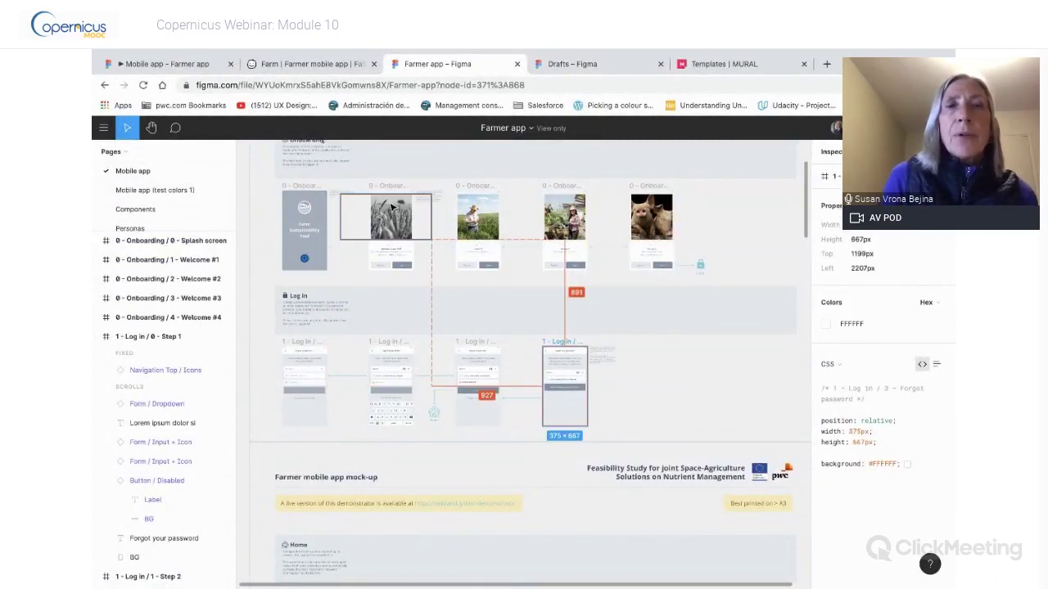
{"action": "scroll", "coordinate": [391, 207], "scroll_direction": "up", "scroll_amount": 3}
{"action": "scroll", "coordinate": [391, 207], "scroll_direction": "right", "scroll_amount": 3}
{"action": "scroll", "coordinate": [391, 207], "scroll_direction": "down", "scroll_amount": 3}
{"action": "scroll", "coordinate": [391, 207], "scroll_direction": "left", "scroll_amount": 5}
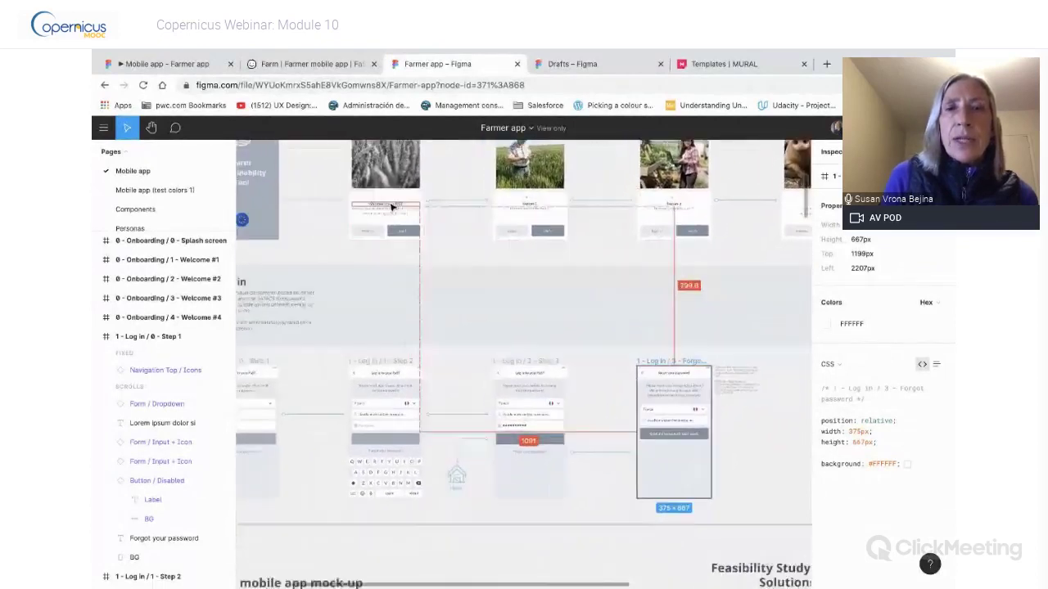
{"action": "scroll", "coordinate": [391, 207], "scroll_direction": "down", "scroll_amount": 5}
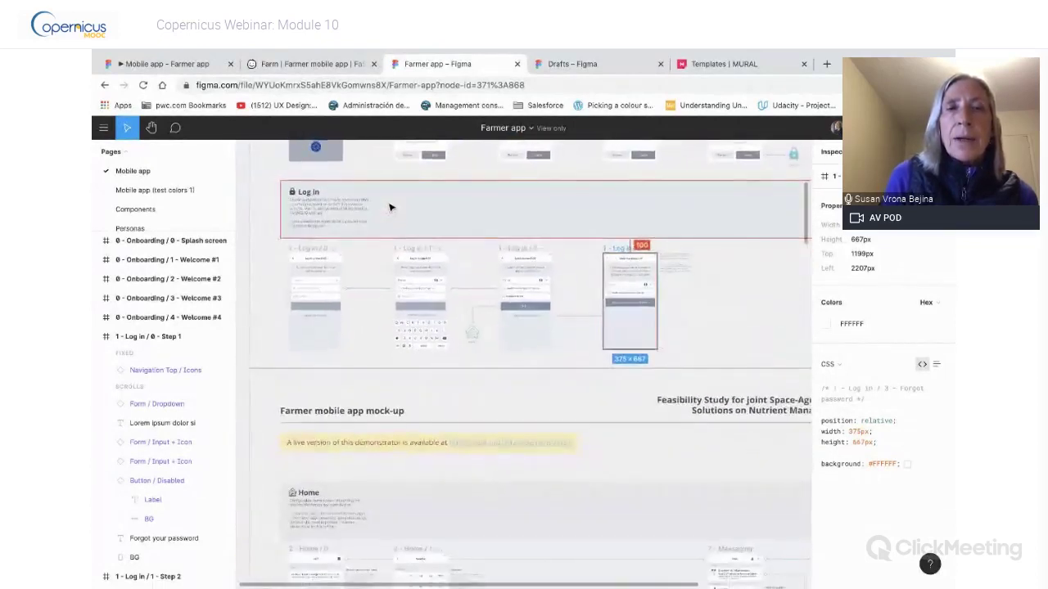
{"action": "scroll", "coordinate": [391, 207], "scroll_direction": "down", "scroll_amount": 6}
{"action": "scroll", "coordinate": [391, 207], "scroll_direction": "up", "scroll_amount": 5}
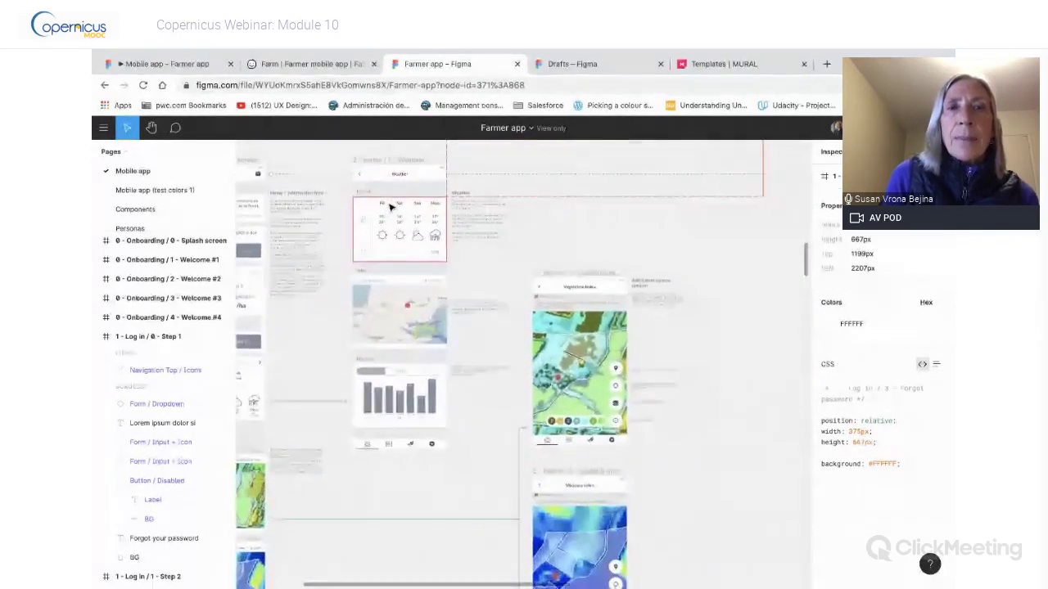
{"action": "scroll", "coordinate": [392, 207], "scroll_direction": "up", "scroll_amount": 5}
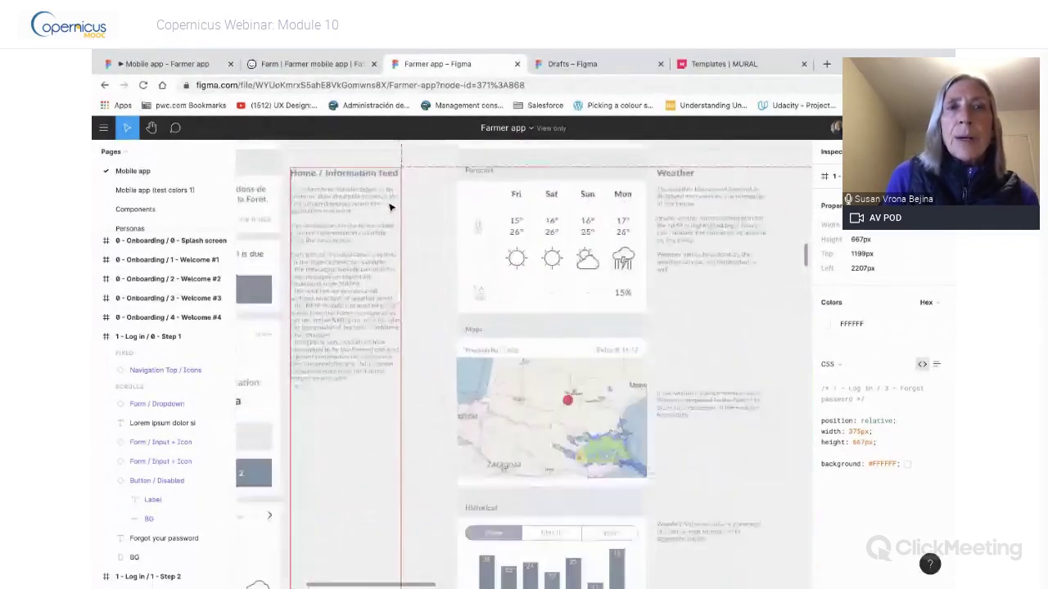
{"action": "scroll", "coordinate": [391, 207], "scroll_direction": "up", "scroll_amount": 2}
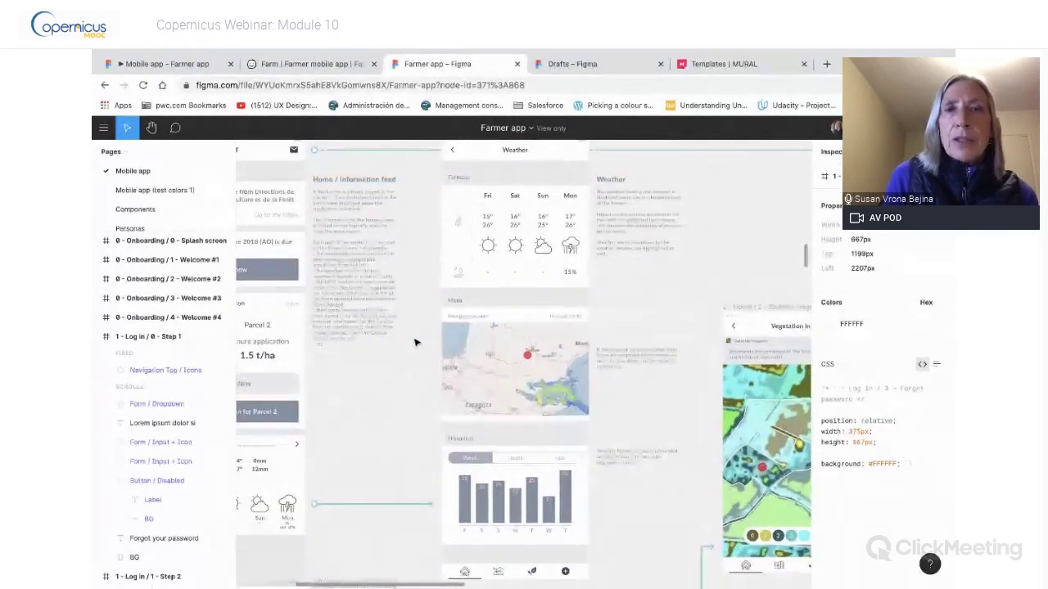
{"action": "scroll", "coordinate": [414, 343], "scroll_direction": "down", "scroll_amount": 5}
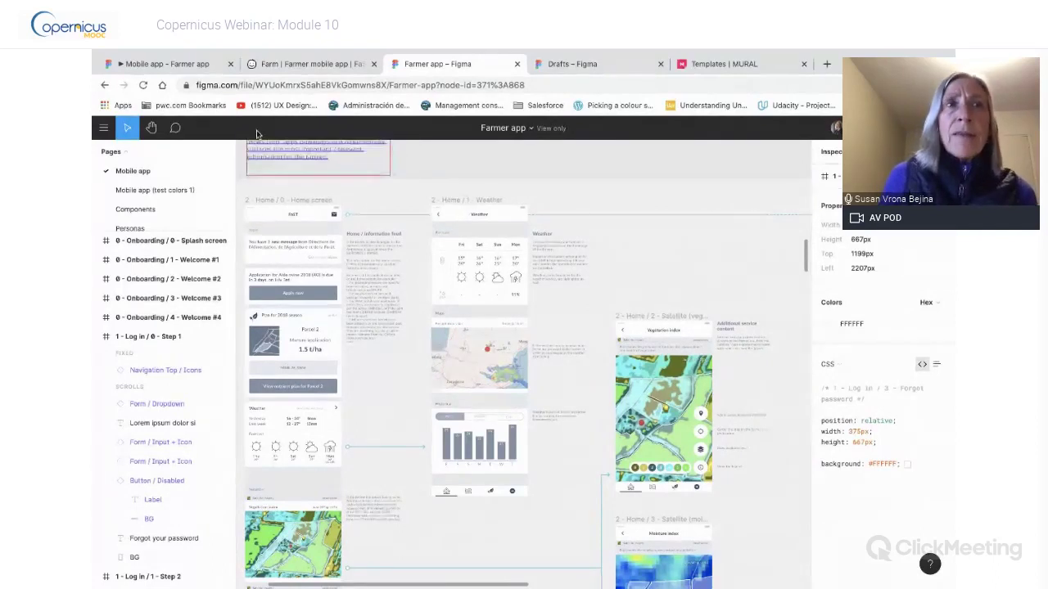
Go to the Figma Drafts page in its browser tab
{"action": "left_click", "coordinate": [561, 67]}
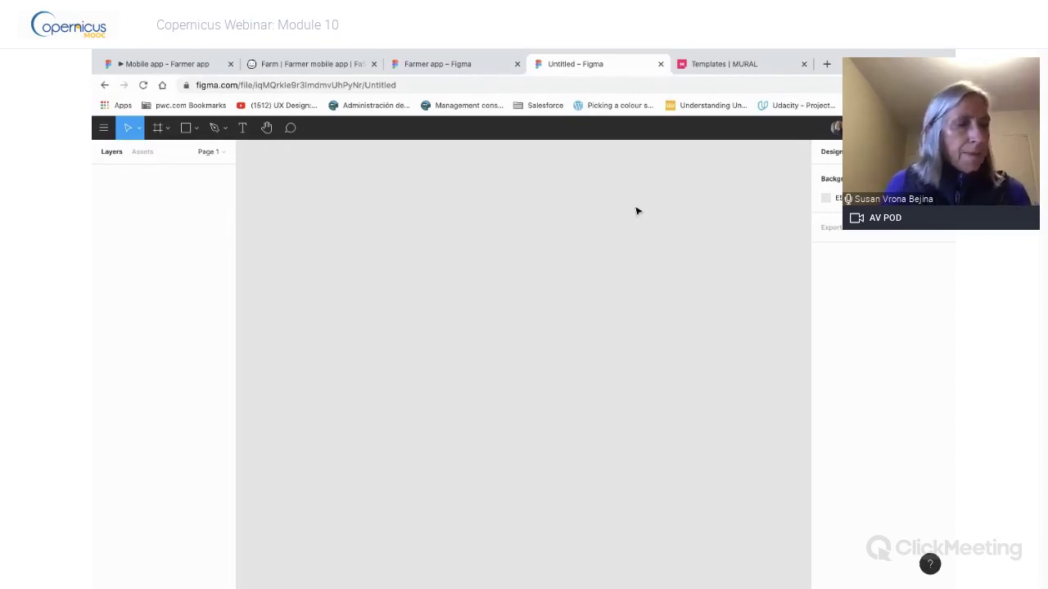
Pick the Frame tool so the Design panel lists phone frame size presets
{"action": "left_click", "coordinate": [159, 131]}
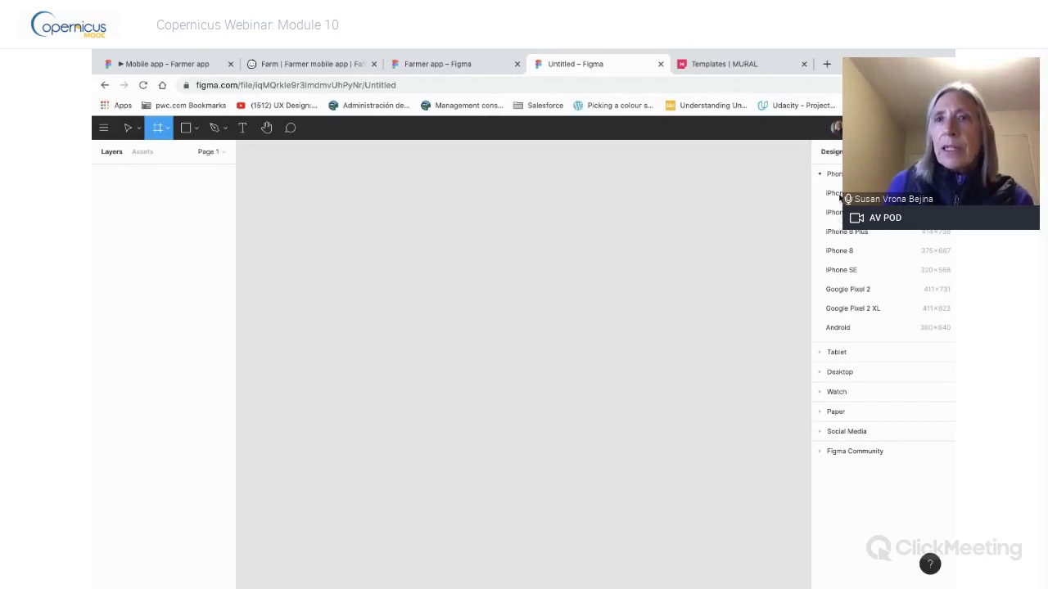
Add a 414 × 896 iPhone 11 Pro Max frame to the blank canvas
{"action": "left_click", "coordinate": [839, 195]}
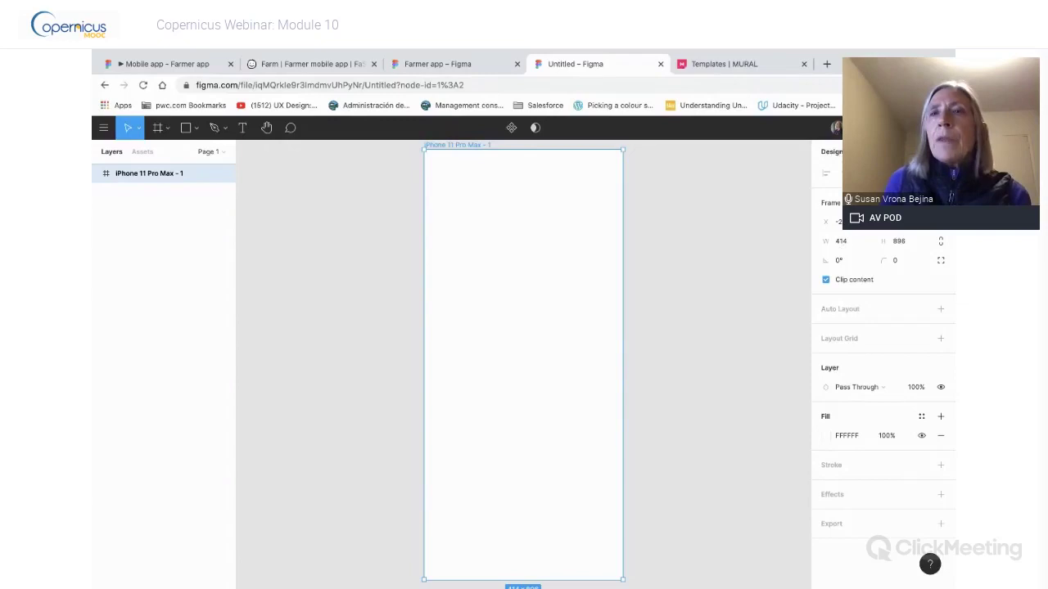
Review the frame's Prototype and Inspect panels, then bring up Figma's main menu
{"action": "left_click", "coordinate": [869, 151]}
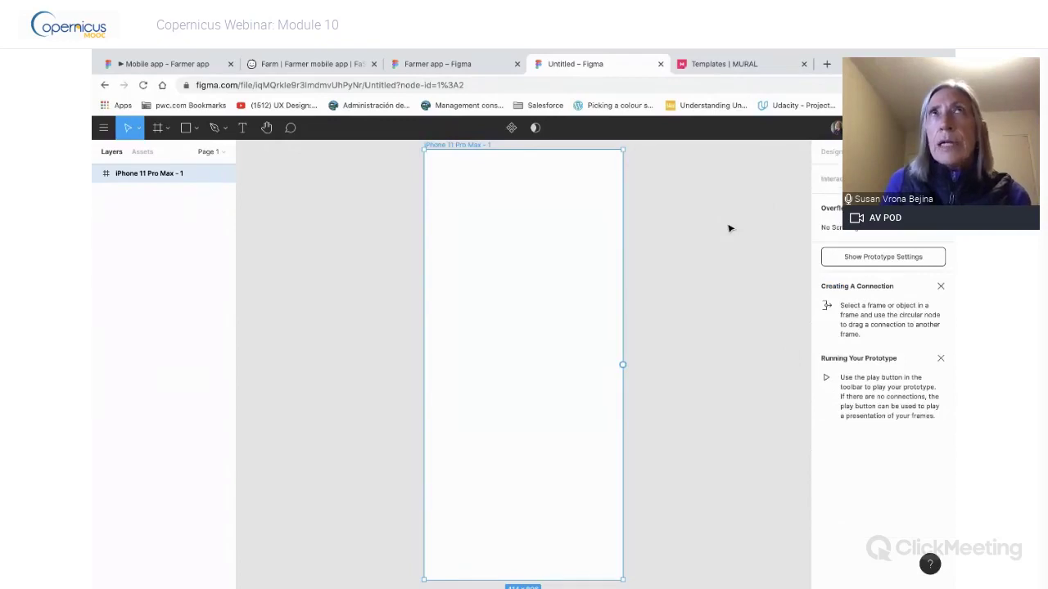
{"action": "left_click", "coordinate": [907, 152]}
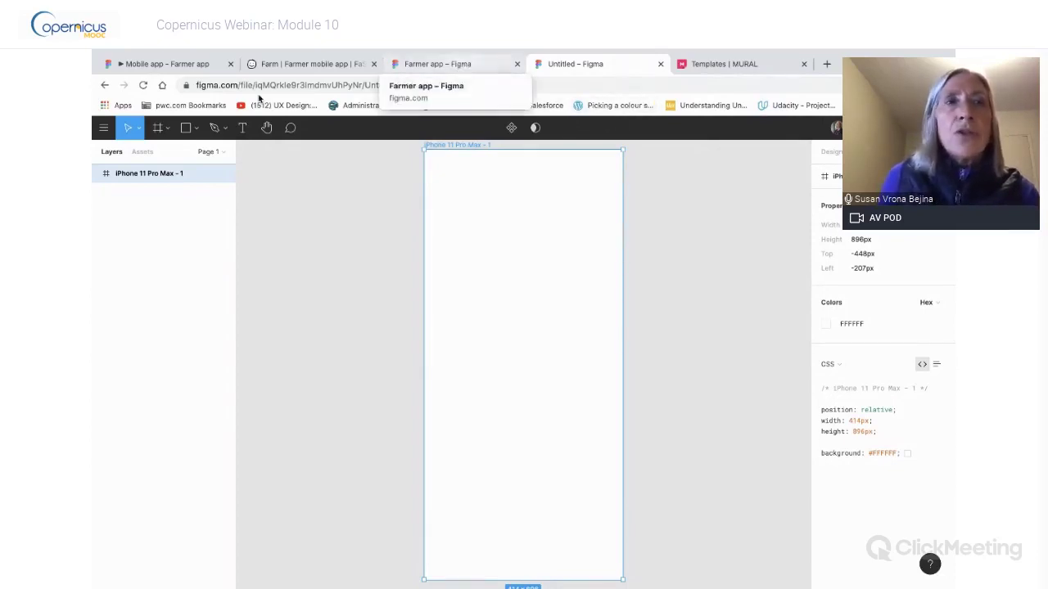
{"action": "left_click", "coordinate": [103, 129]}
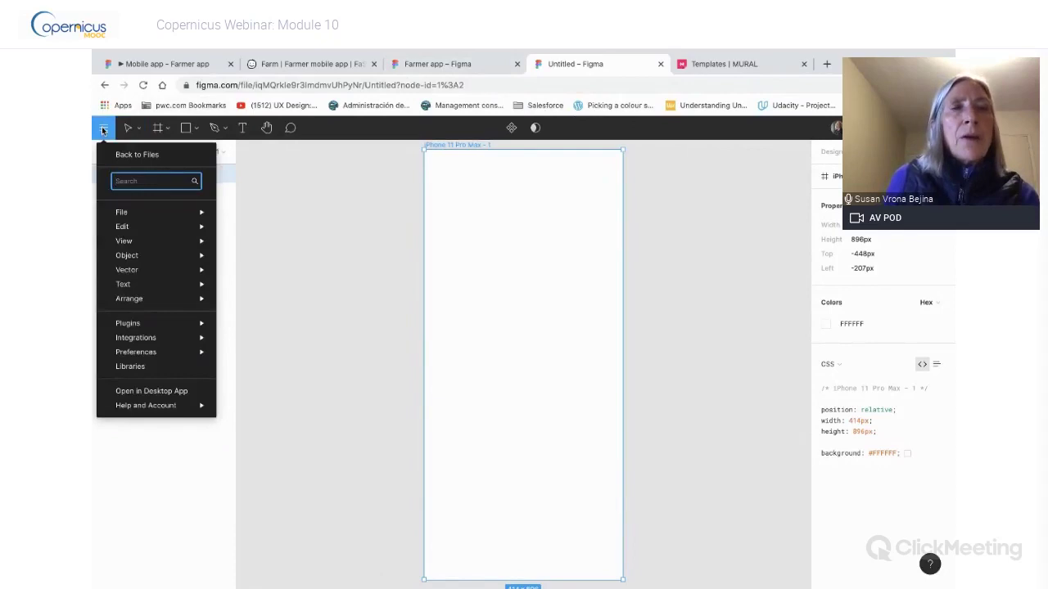
Look over the main menu entries, then dismiss the menu with Escape
{"action": "mouse_move", "coordinate": [122, 227]}
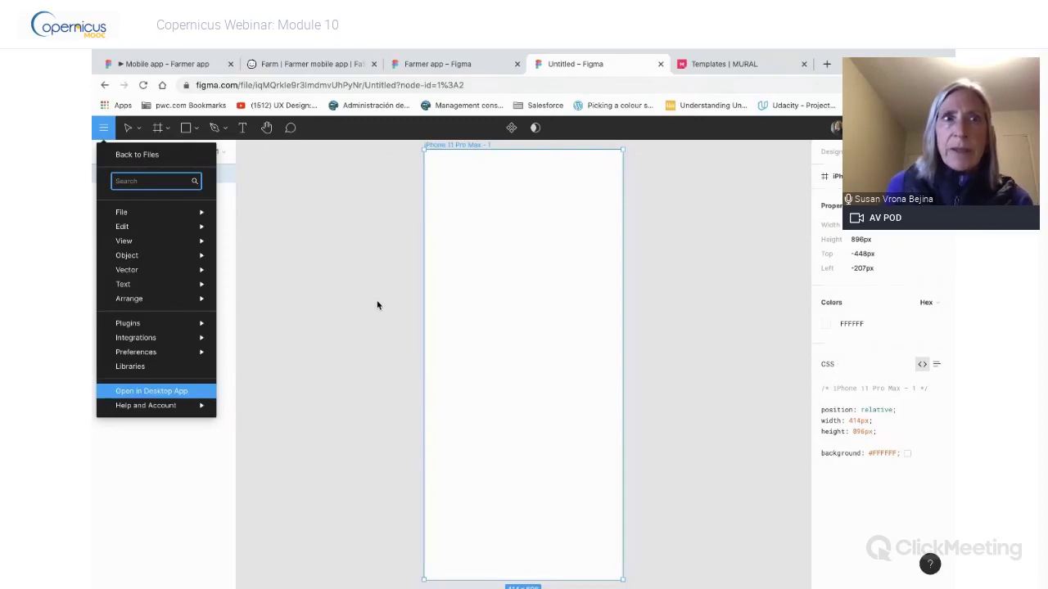
{"action": "key", "text": "Escape"}
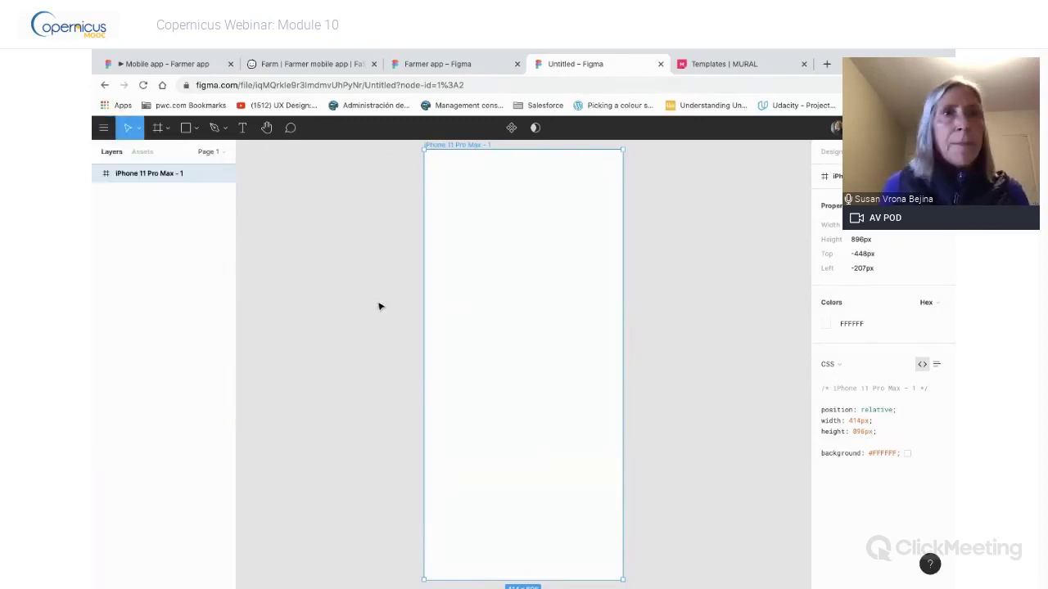
Cycle through the Farmer app design, Balsamiq wireframe and prototype tabs, then go Back to Files
{"action": "left_click", "coordinate": [446, 66]}
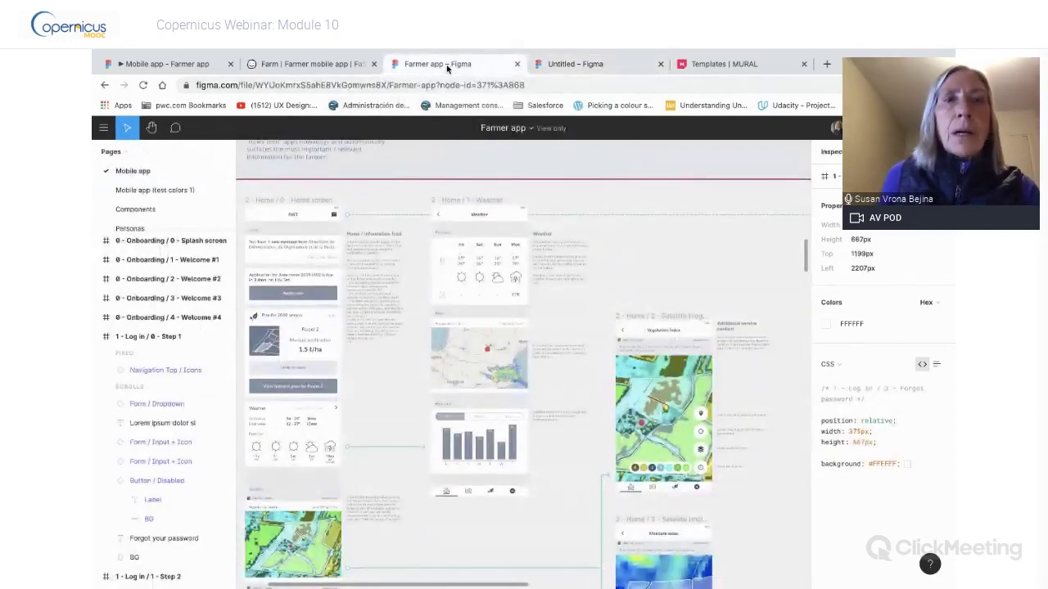
{"action": "left_click", "coordinate": [298, 69]}
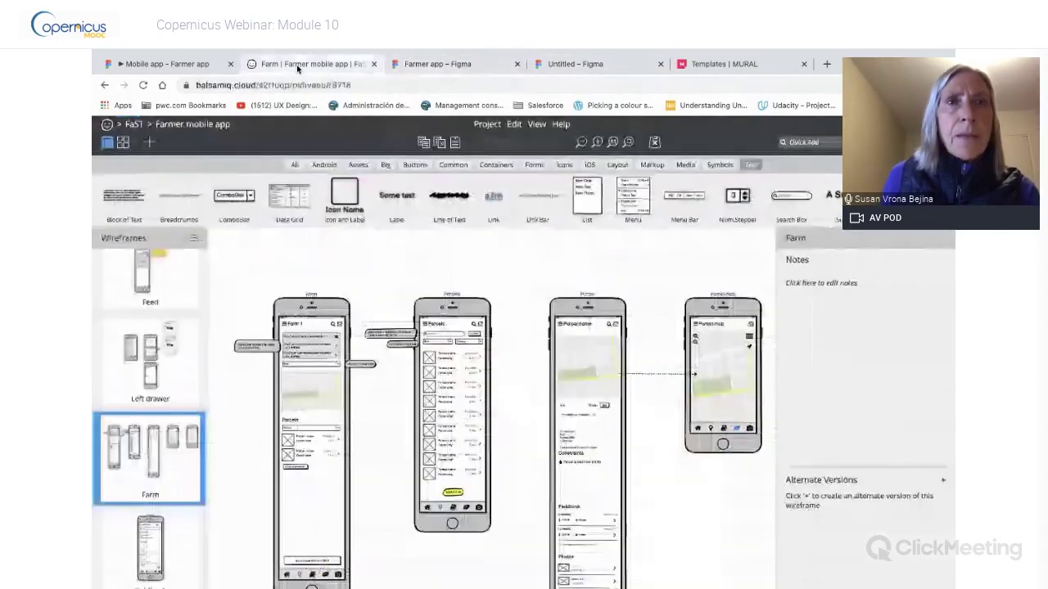
{"action": "left_click", "coordinate": [156, 64]}
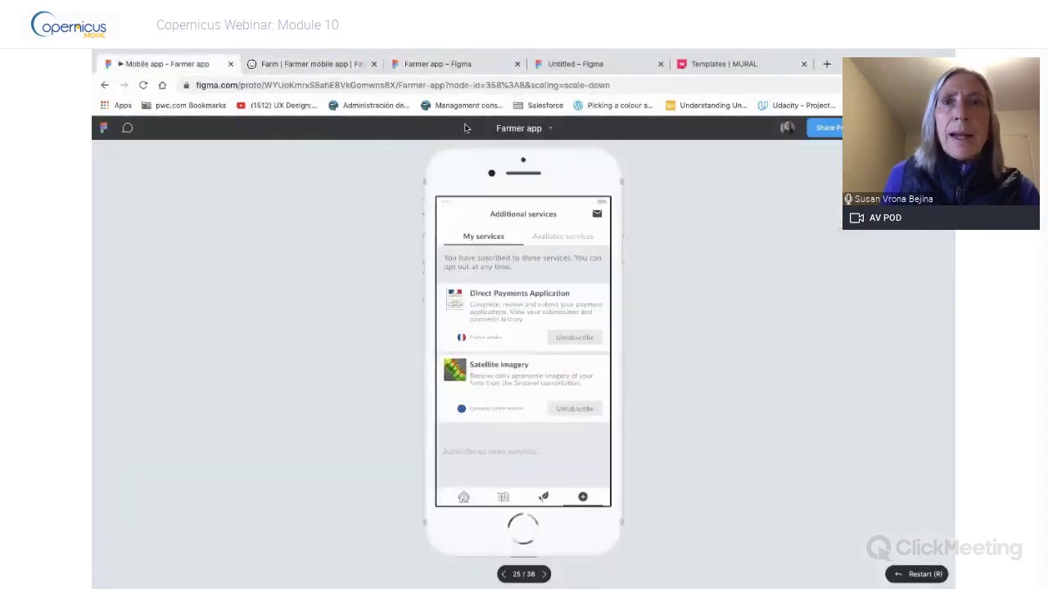
{"action": "left_click", "coordinate": [442, 64]}
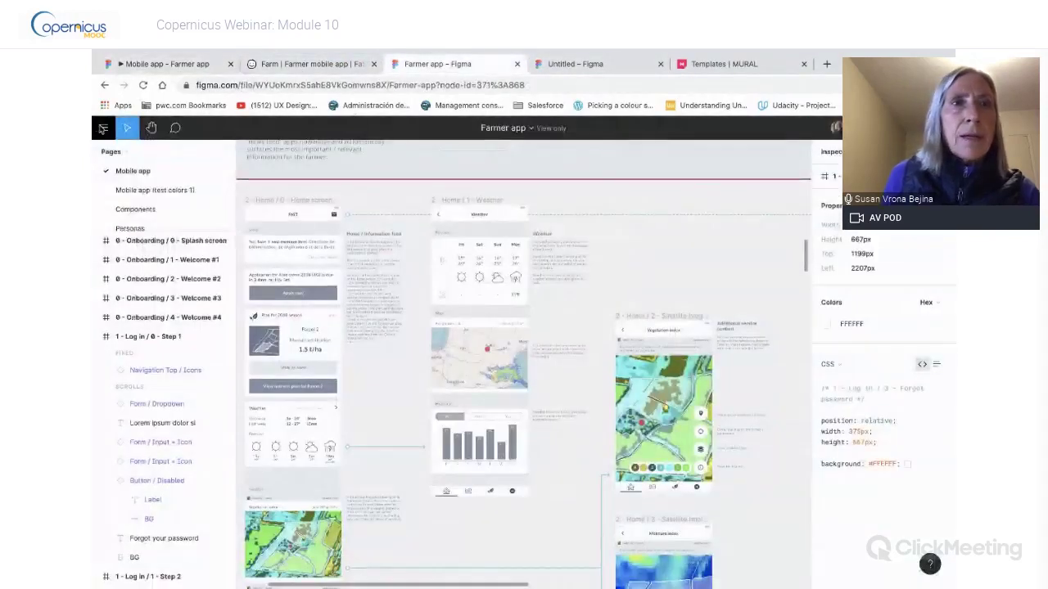
{"action": "left_click", "coordinate": [104, 128]}
{"action": "left_click", "coordinate": [123, 154]}
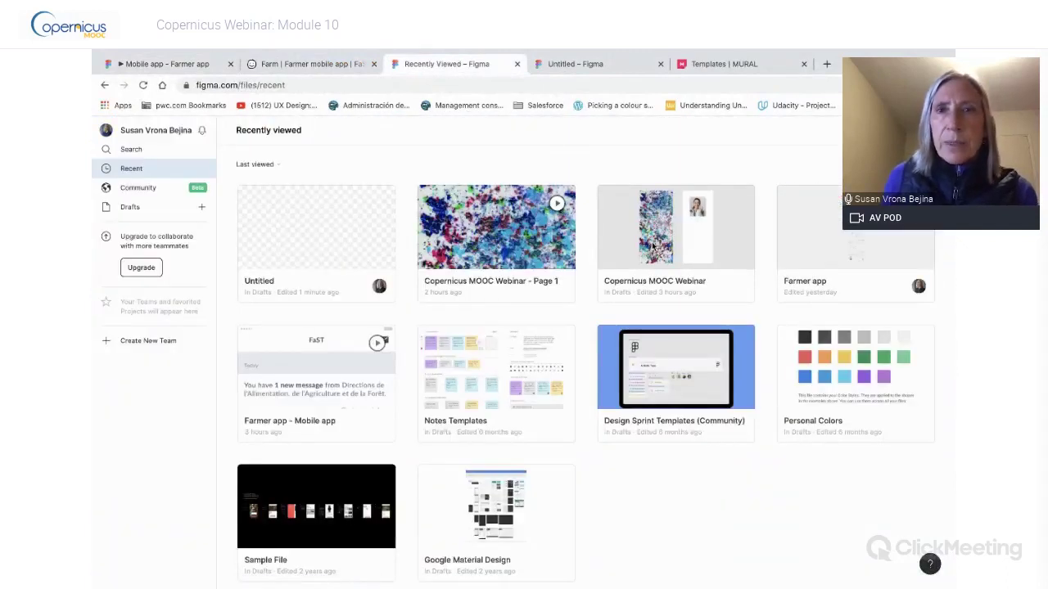
Open the Copernicus MOOC Webinar file, select its two iPhone 11 Pro / X frames, and present it
{"action": "double_click", "coordinate": [652, 246]}
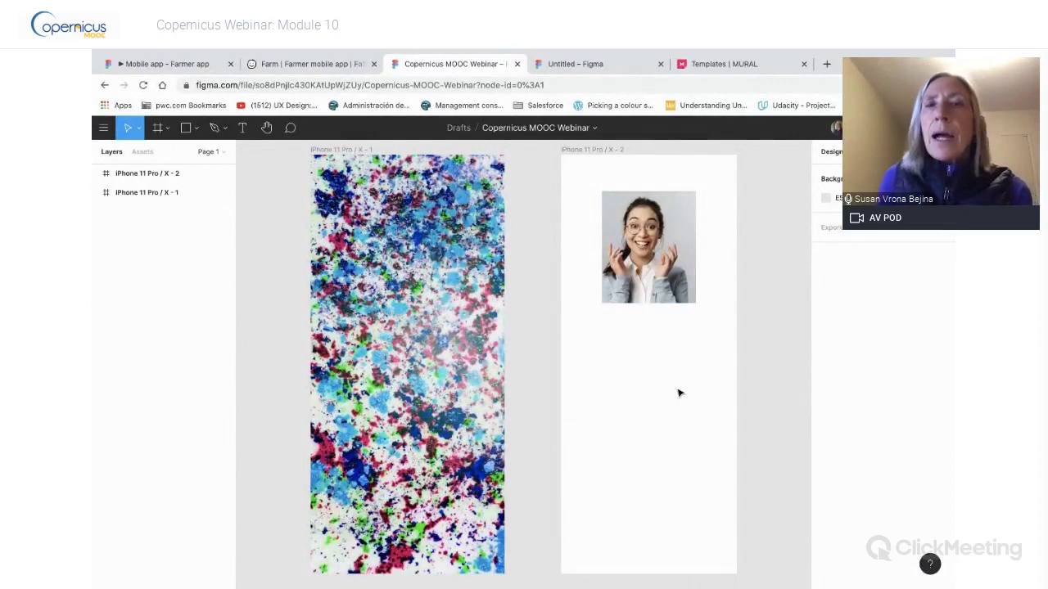
{"action": "left_click", "coordinate": [136, 175]}
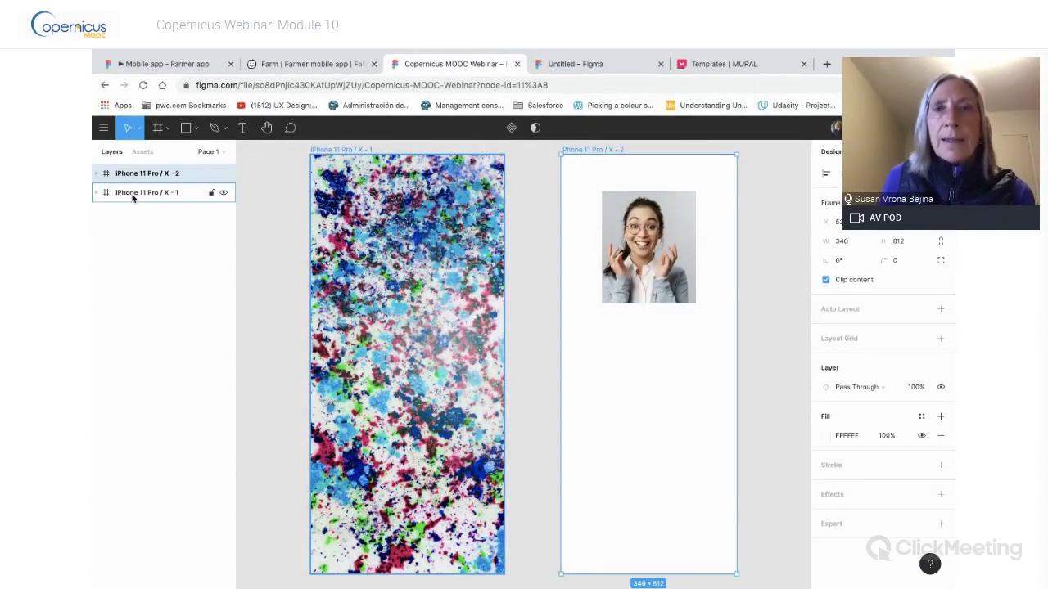
{"action": "left_click", "coordinate": [131, 193]}
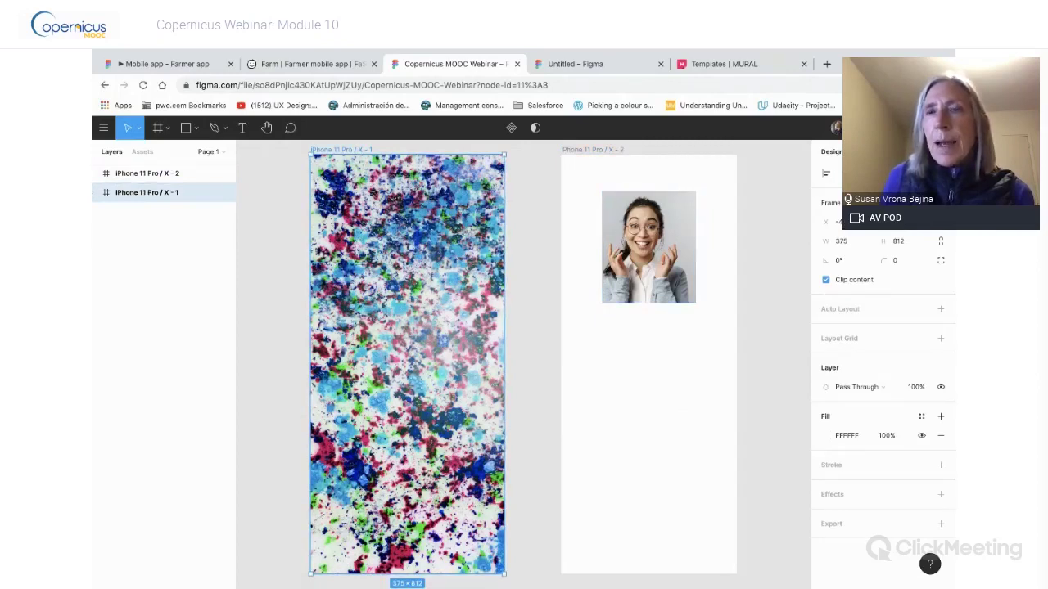
{"action": "left_click", "coordinate": [910, 128]}
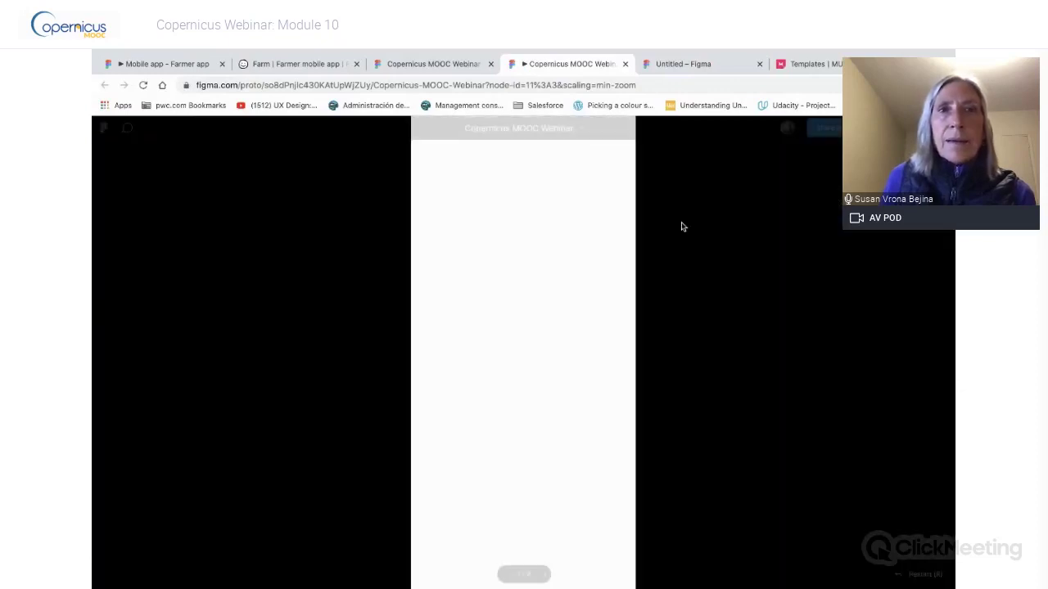
Step the Copernicus prototype forward to screen 2/2 with the portrait photo
{"action": "left_click", "coordinate": [544, 575]}
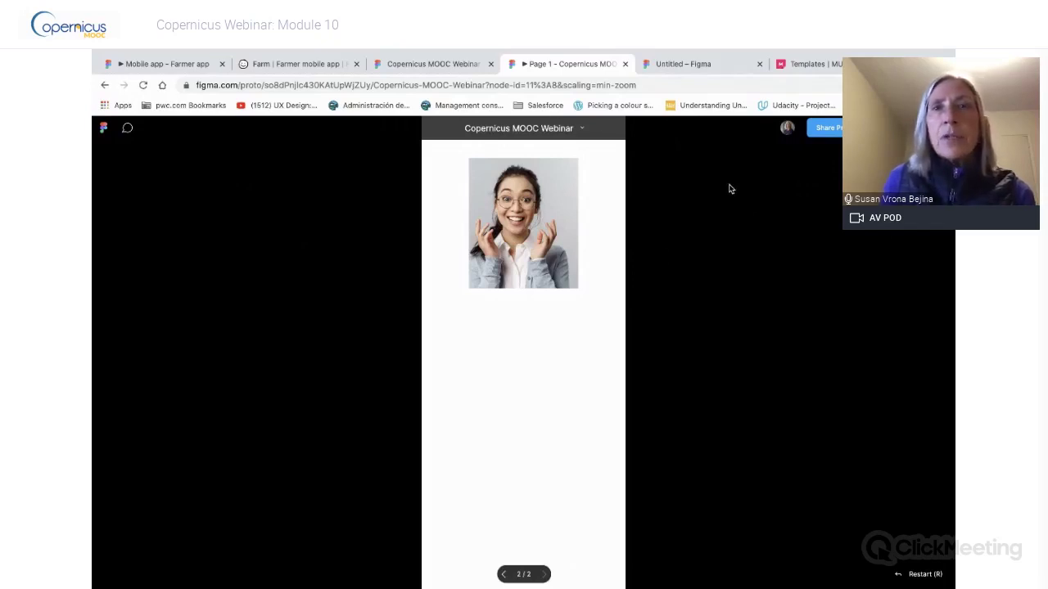
Switch to the Untitled design file, then to the 'Mobile app - Farmer app' prototype tab
{"action": "left_click", "coordinate": [669, 64]}
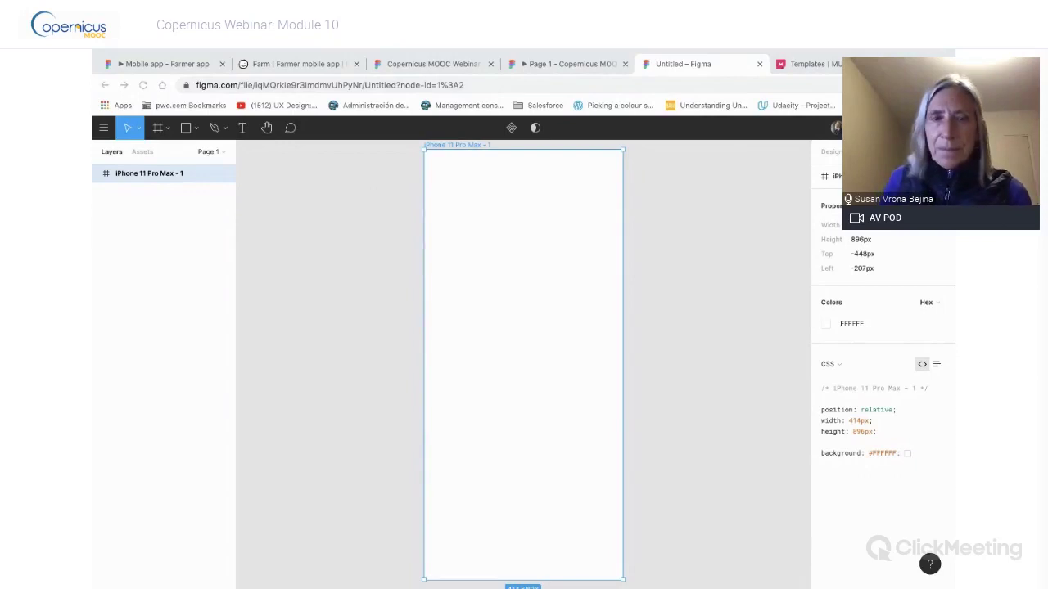
{"action": "left_click", "coordinate": [132, 72]}
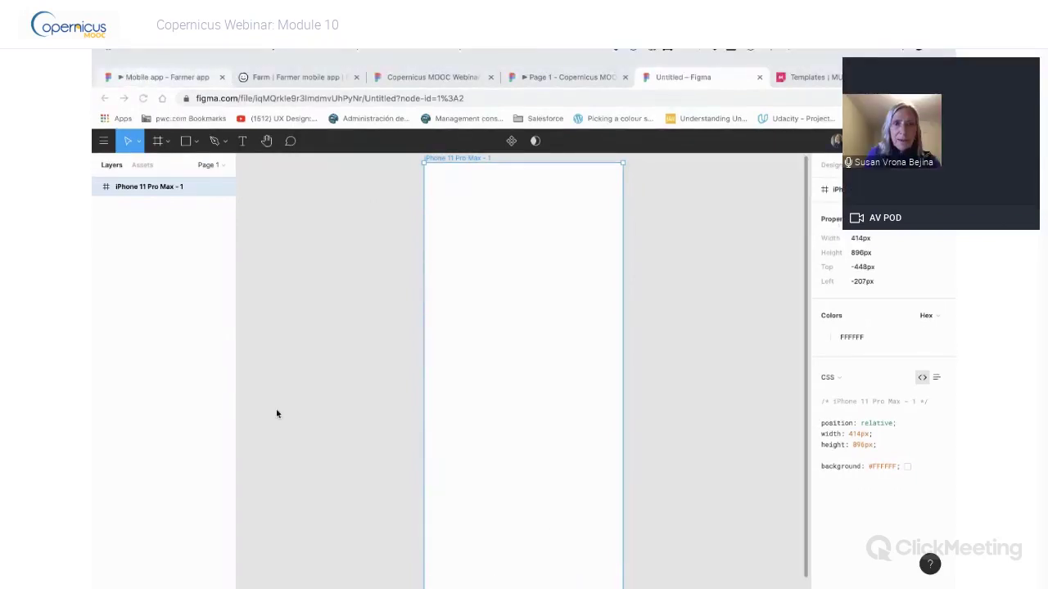